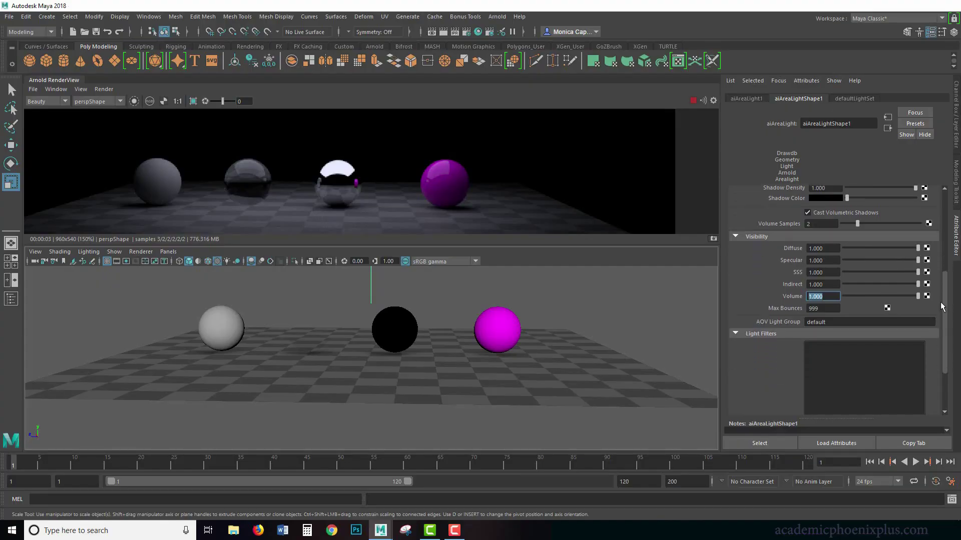
{"action": "scroll", "coordinate": [941, 301], "scroll_direction": "down", "scroll_amount": 3}
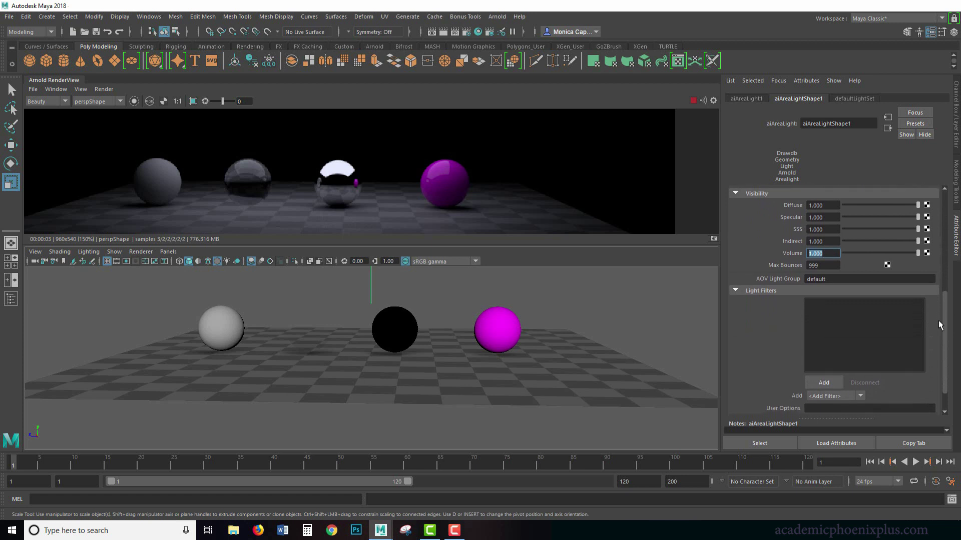
- Find the Light Filters attributes, show the Arnold render at 1:1, and pan to reveal the area light
{"action": "scroll", "coordinate": [938, 320], "scroll_direction": "up", "scroll_amount": 8}
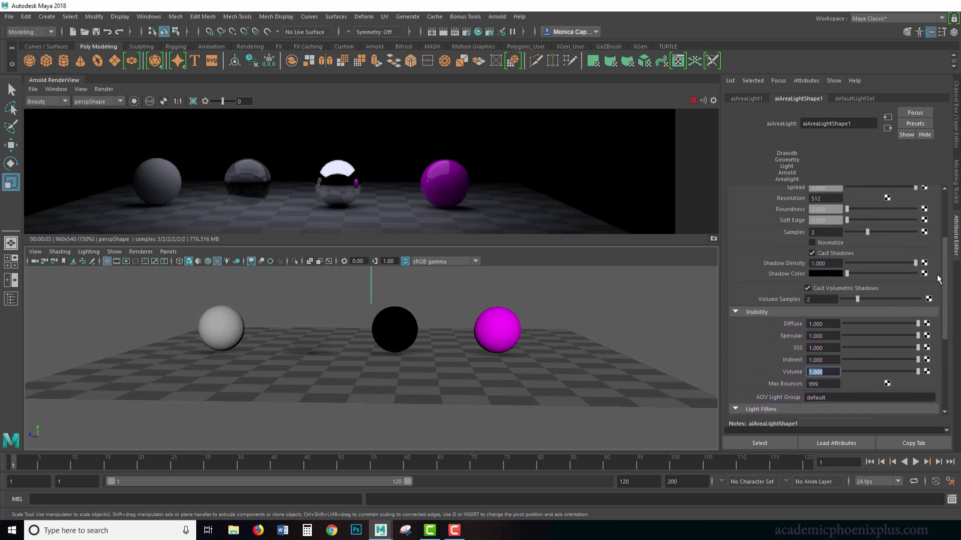
{"action": "scroll", "coordinate": [938, 279], "scroll_direction": "down", "scroll_amount": 9}
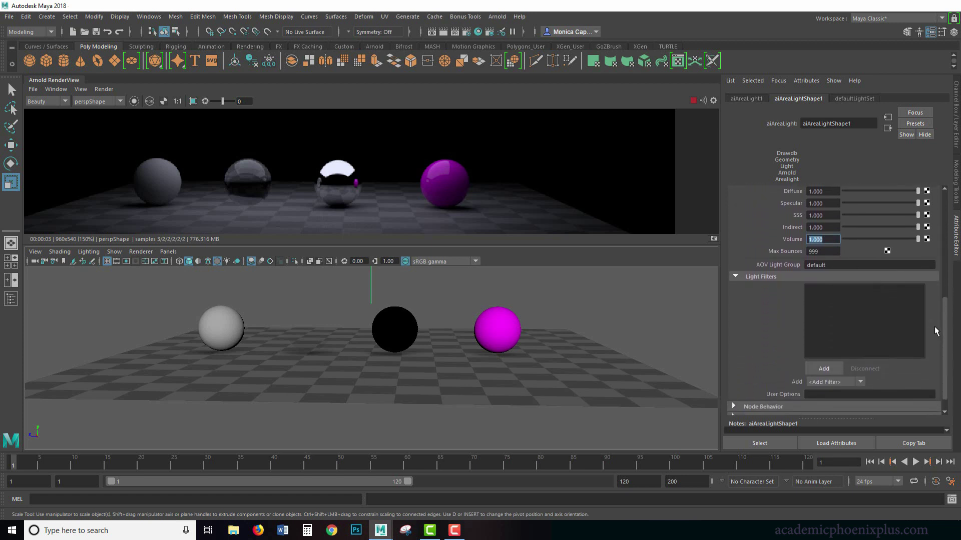
{"action": "scroll", "coordinate": [935, 326], "scroll_direction": "up", "scroll_amount": 1}
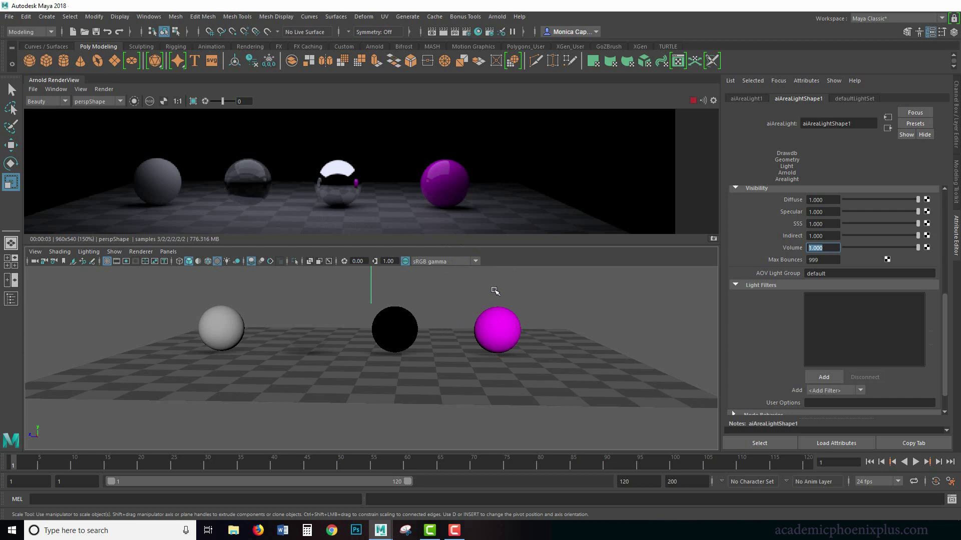
{"action": "left_click", "coordinate": [177, 101]}
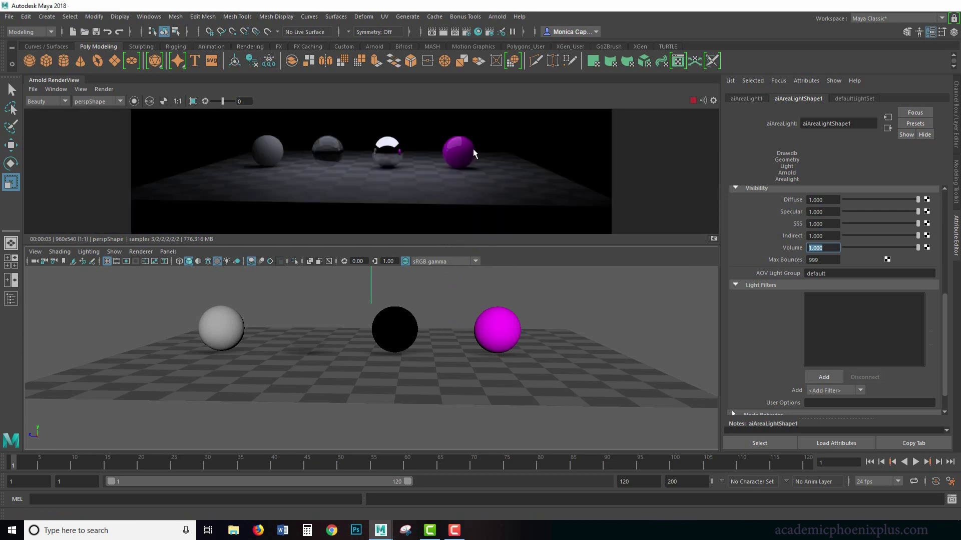
{"action": "middle_click_drag", "start_coordinate": [465, 161], "coordinate": [466, 177]}
{"action": "middle_click_drag", "start_coordinate": [562, 289], "coordinate": [562, 323], "text": "alt"}
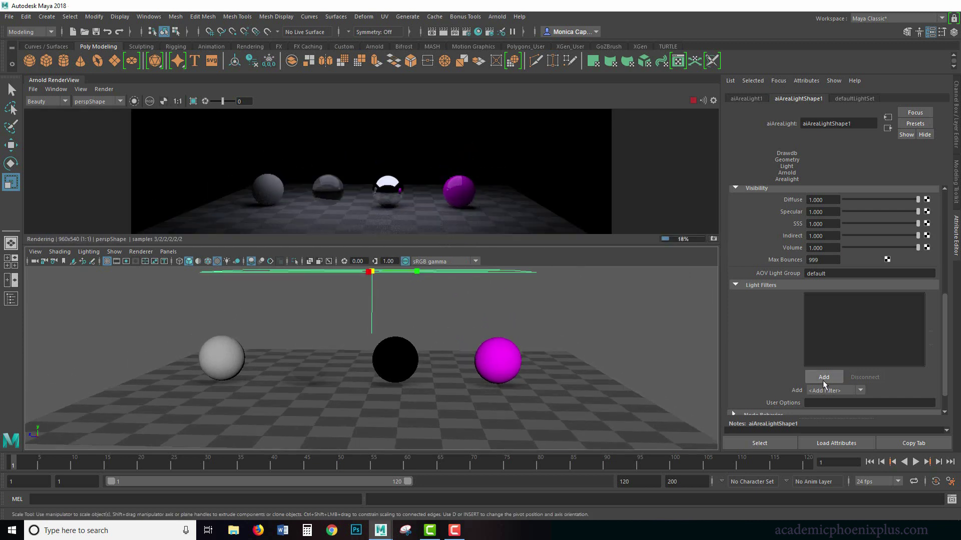
- Add a Light Blocker filter (aiLightBlocker1) to the area light and select it in the viewport
{"action": "left_click", "coordinate": [825, 377]}
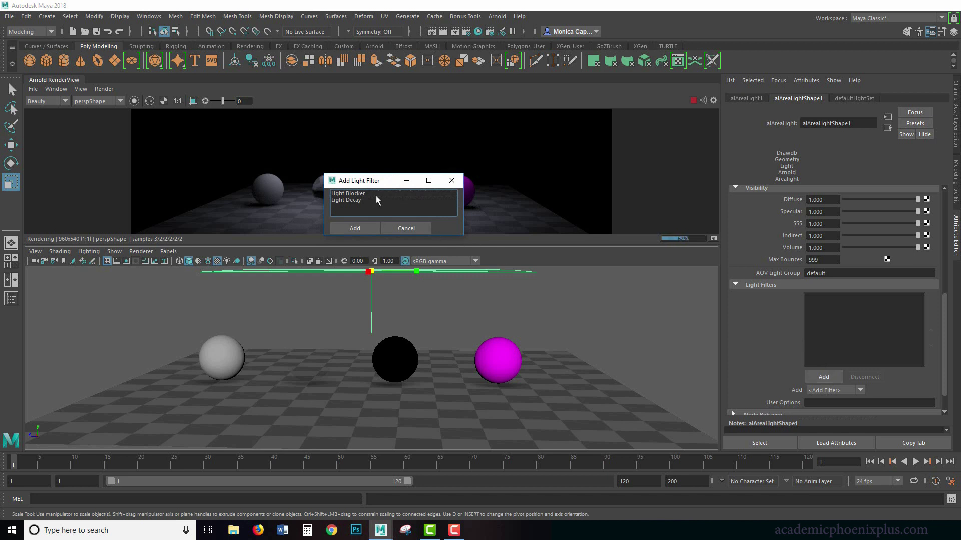
{"action": "left_click", "coordinate": [373, 194]}
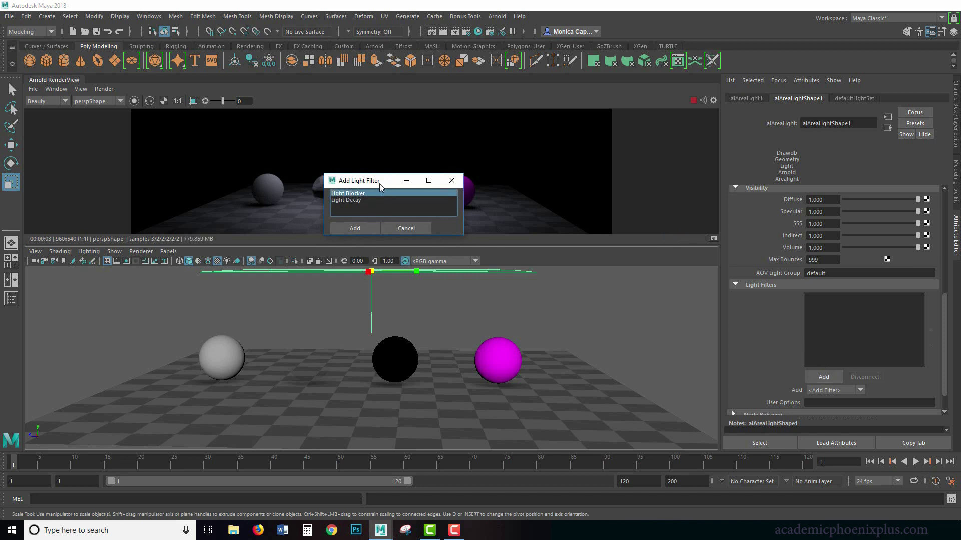
{"action": "left_click", "coordinate": [354, 228]}
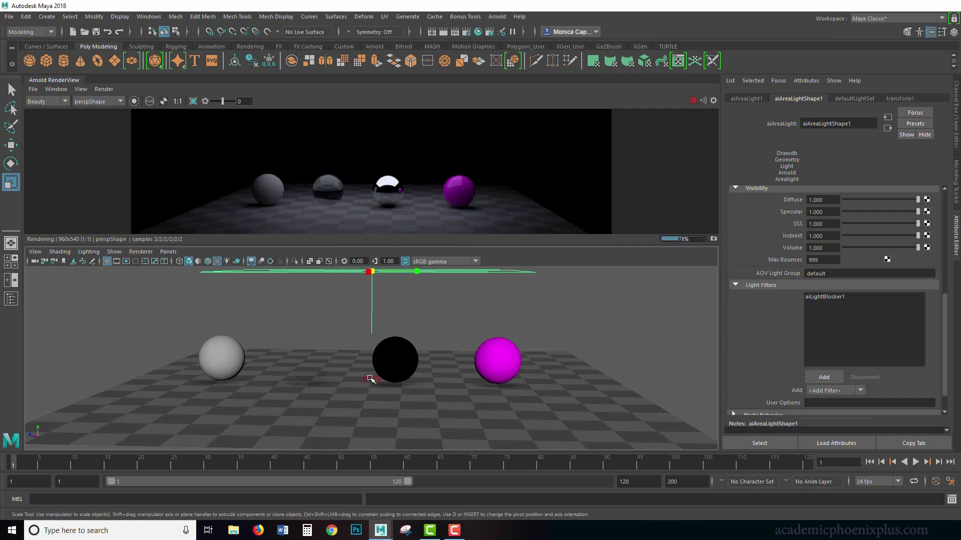
{"action": "left_click", "coordinate": [371, 380]}
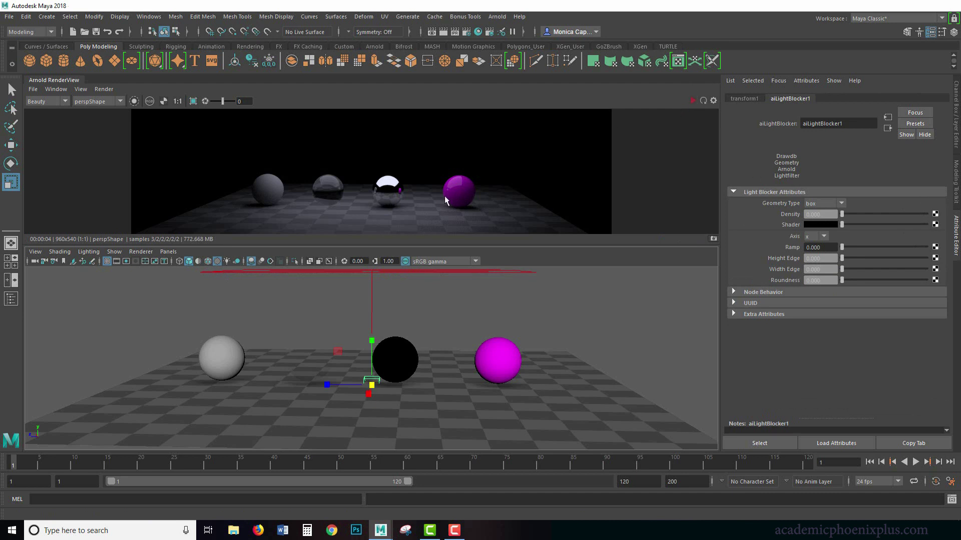
- Raise, enlarge and move the blocker box beside the magenta sphere, then refresh the render
{"action": "key", "text": "w"}
{"action": "left_click_drag", "start_coordinate": [371, 341], "coordinate": [372, 265]}
{"action": "left_click_drag", "start_coordinate": [336, 307], "coordinate": [434, 310]}
{"action": "key", "text": "r"}
{"action": "key", "text": "w"}
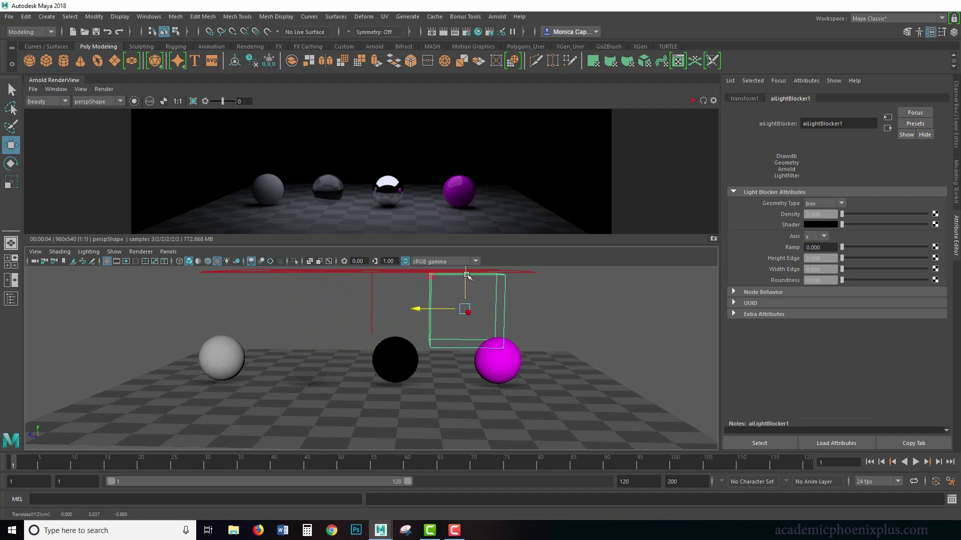
{"action": "left_click_drag", "start_coordinate": [466, 276], "coordinate": [464, 329]}
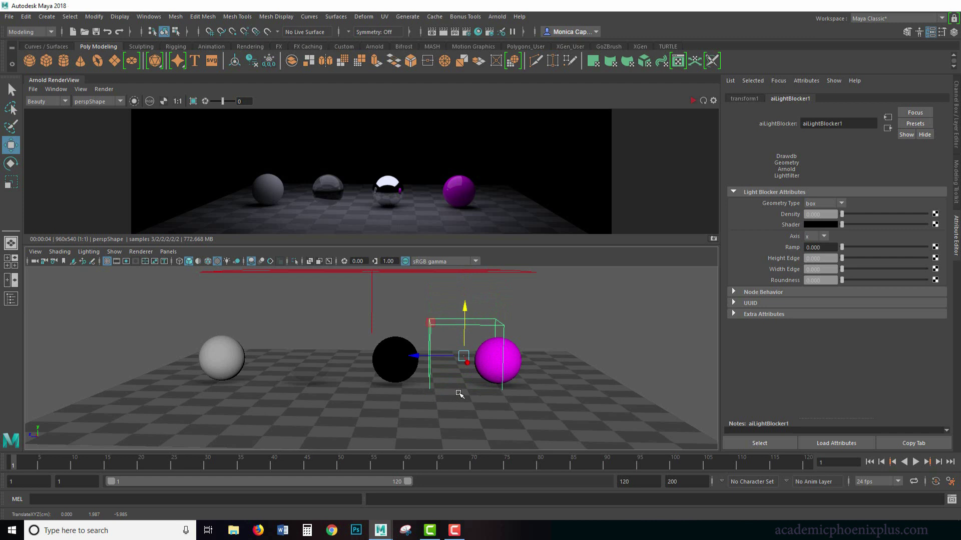
{"action": "left_click", "coordinate": [692, 100]}
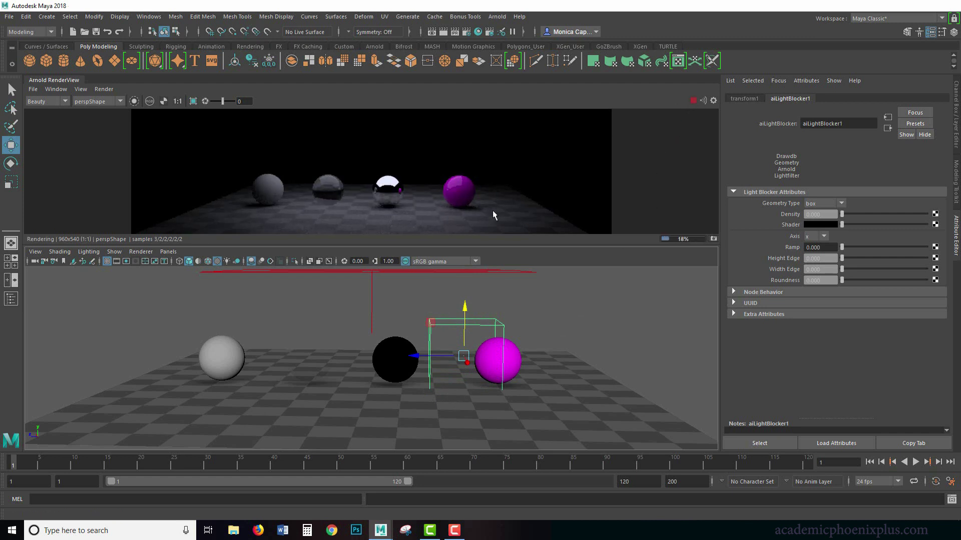
{"action": "left_click", "coordinate": [807, 214]}
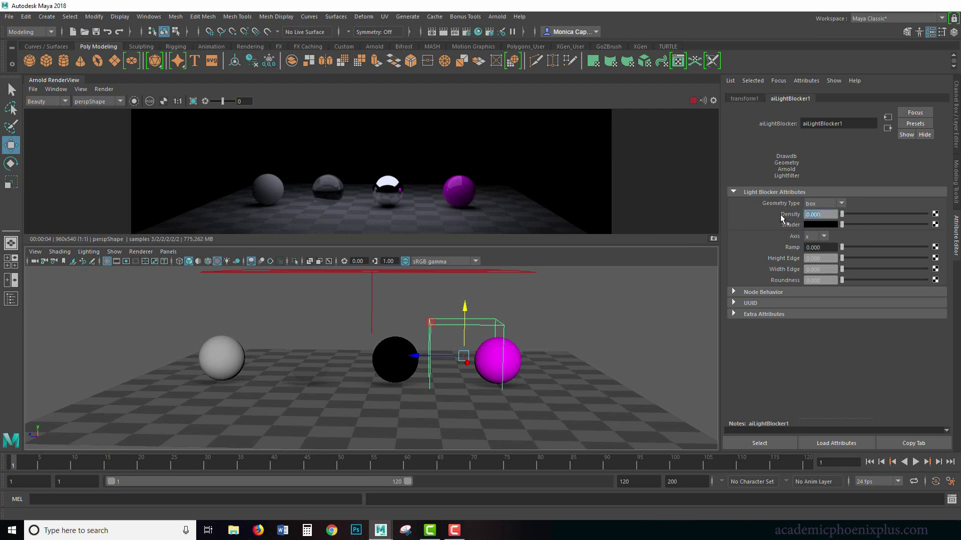
- Raise aiLightBlocker1's Density from 0 to 1
{"action": "left_click_drag", "start_coordinate": [843, 214], "coordinate": [929, 214]}
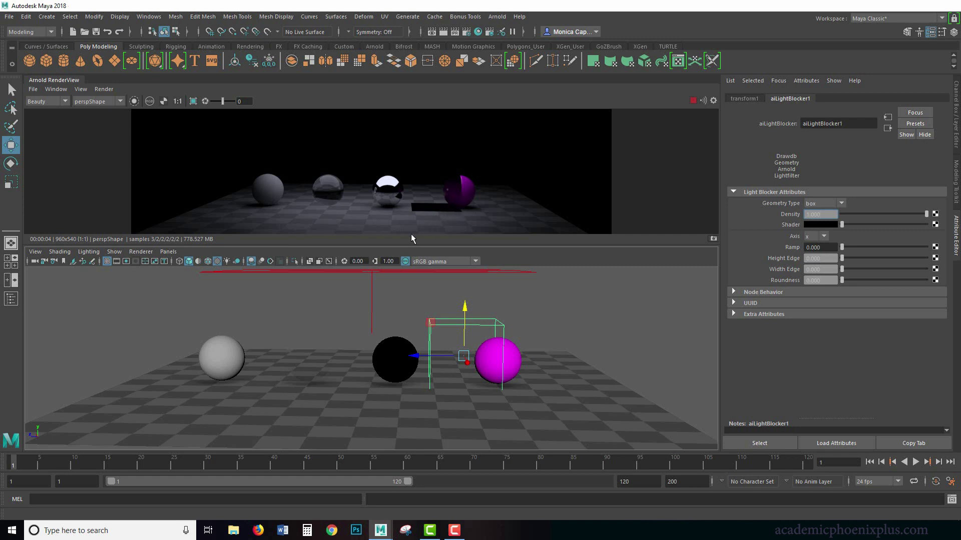
- Try a Ramp value and lower the blocker box toward the floor
{"action": "left_click", "coordinate": [823, 236]}
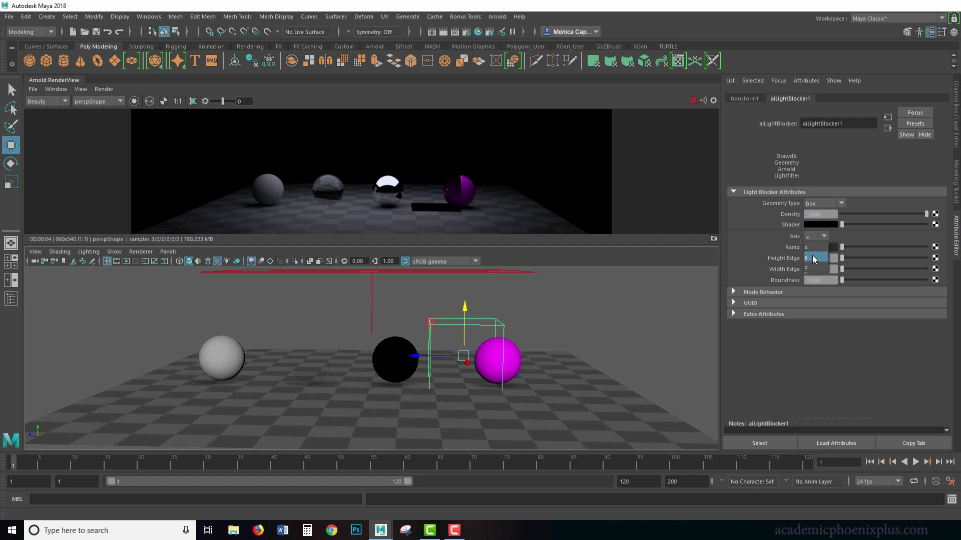
{"action": "left_click", "coordinate": [774, 229]}
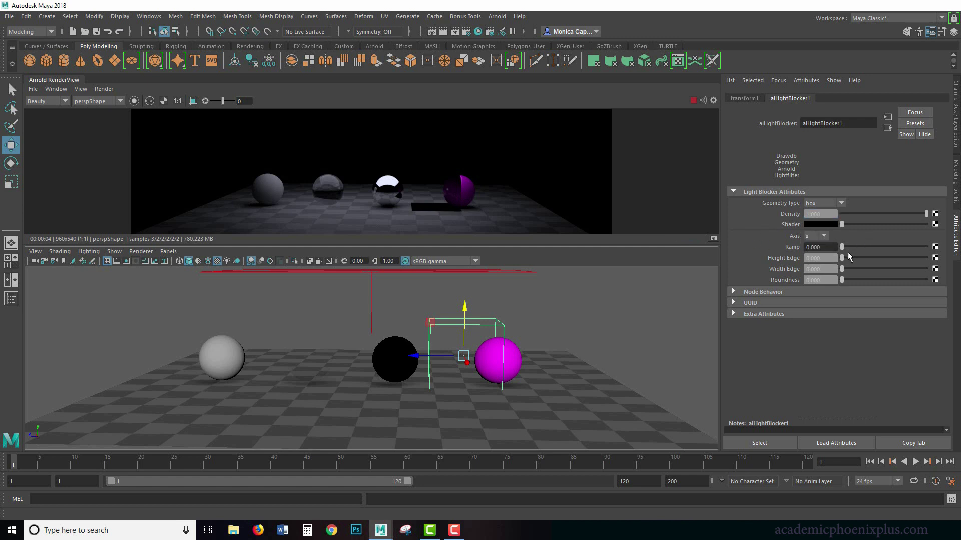
{"action": "left_click_drag", "start_coordinate": [846, 247], "coordinate": [891, 247]}
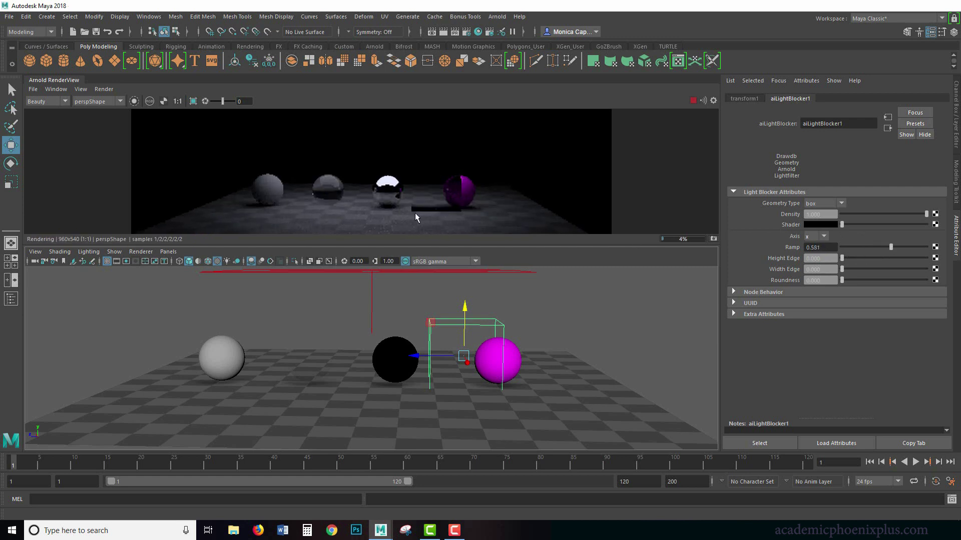
{"action": "left_click_drag", "start_coordinate": [534, 316], "coordinate": [511, 309], "text": "alt"}
{"action": "middle_click_drag", "start_coordinate": [480, 325], "coordinate": [521, 284]}
{"action": "left_click_drag", "start_coordinate": [474, 316], "coordinate": [450, 280], "text": "alt"}
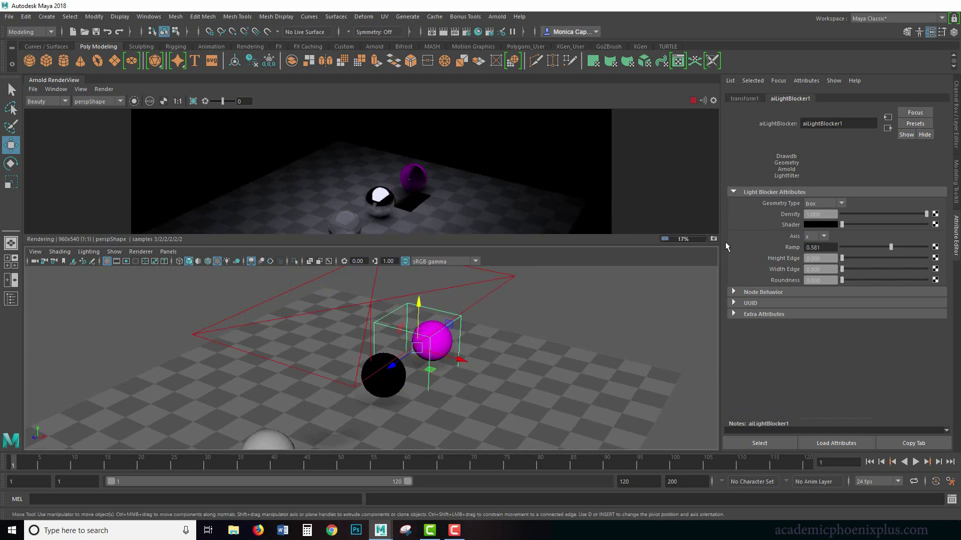
- Set the blocker Axis to y with Ramp back at 0 for a hard shadow
{"action": "mouse_move", "coordinate": [872, 247]}
{"action": "left_mouse_down"}
{"action": "mouse_move", "coordinate": [822, 248]}
{"action": "mouse_move", "coordinate": [899, 249]}
{"action": "mouse_move", "coordinate": [884, 248]}
{"action": "left_mouse_up"}
{"action": "left_click", "coordinate": [821, 237]}
{"action": "left_click", "coordinate": [810, 260]}
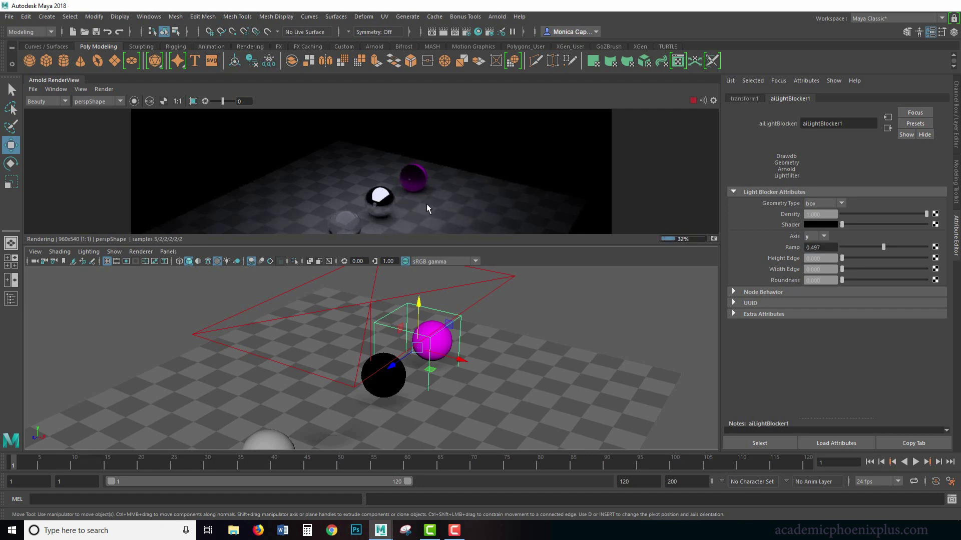
{"action": "left_click_drag", "start_coordinate": [883, 246], "coordinate": [842, 245]}
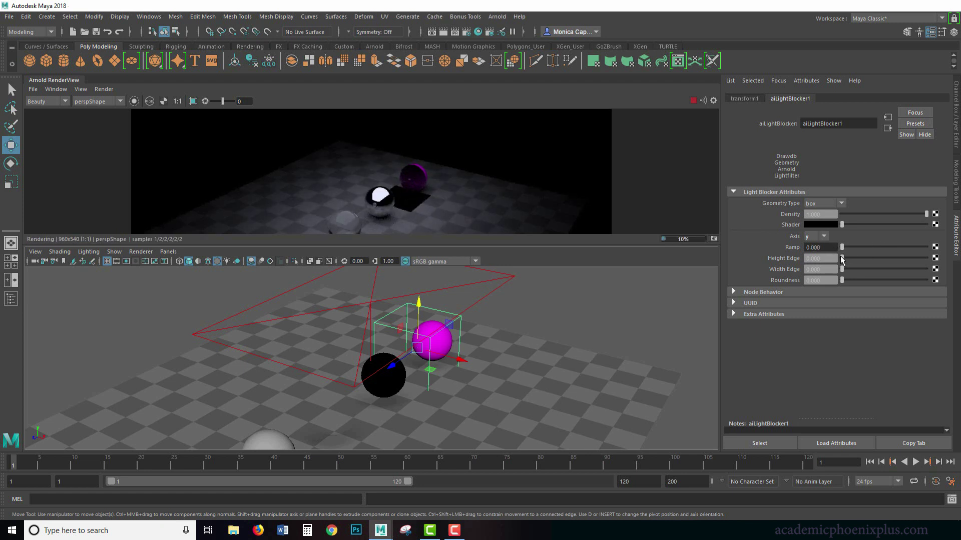
- Set Height Edge to 0 and Width Edge to about 0.168
{"action": "left_click_drag", "start_coordinate": [850, 257], "coordinate": [894, 251]}
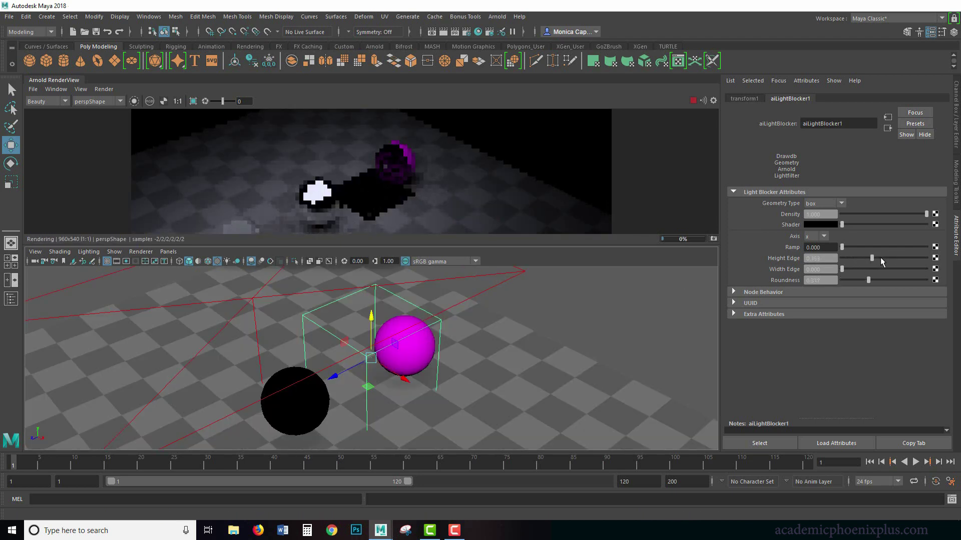
{"action": "left_click_drag", "start_coordinate": [889, 261], "coordinate": [879, 263]}
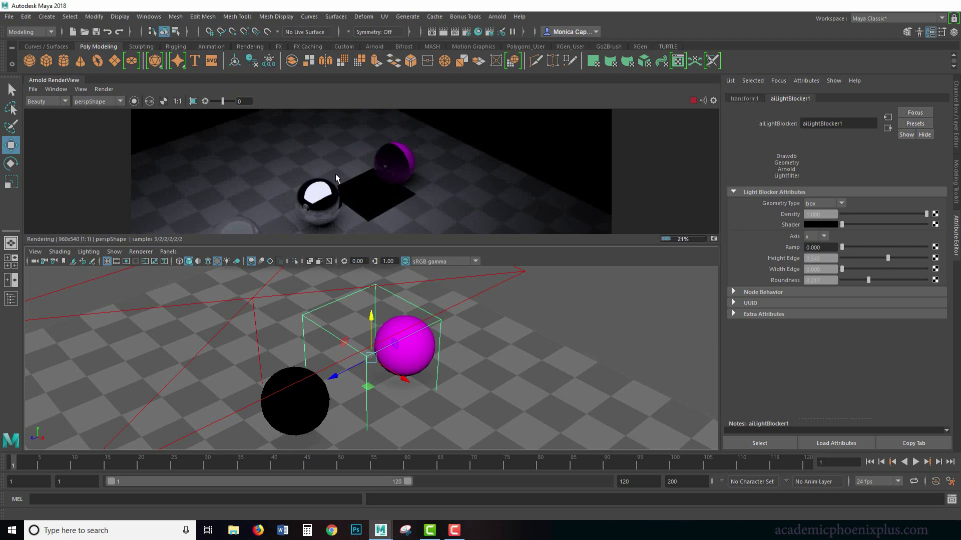
{"action": "left_click_drag", "start_coordinate": [835, 259], "coordinate": [831, 259]}
{"action": "left_click", "coordinate": [874, 269]}
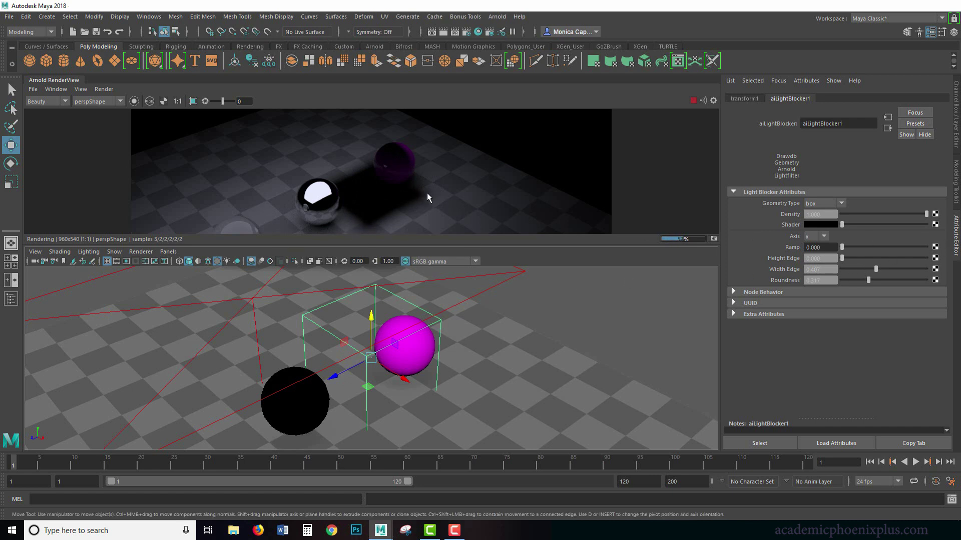
{"action": "middle_click_drag", "start_coordinate": [424, 205], "coordinate": [399, 207]}
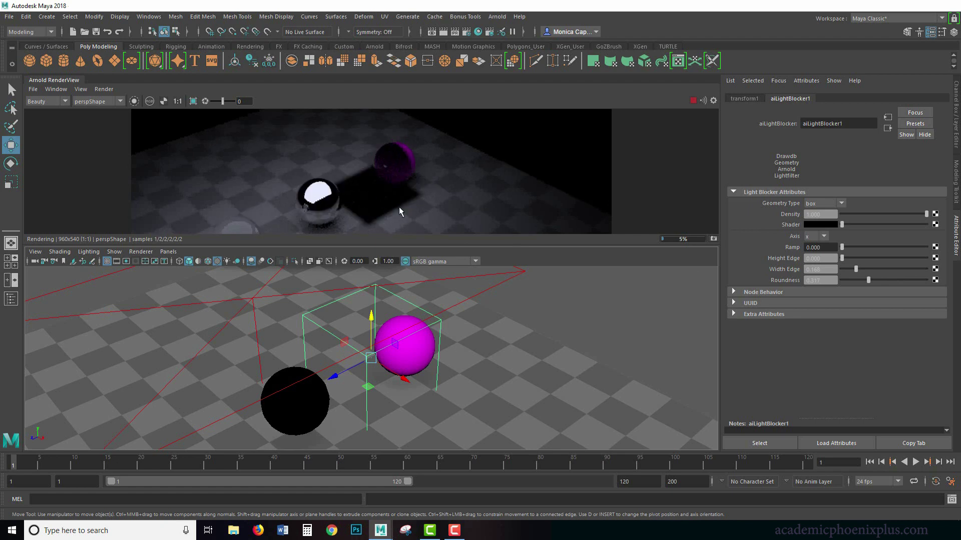
- Undo the edge softening so both edges are 0 and the blocker reverts orientation
{"action": "key", "text": "ctrl+z"}
{"action": "key", "text": "ctrl+z"}
{"action": "key", "text": "ctrl+z"}
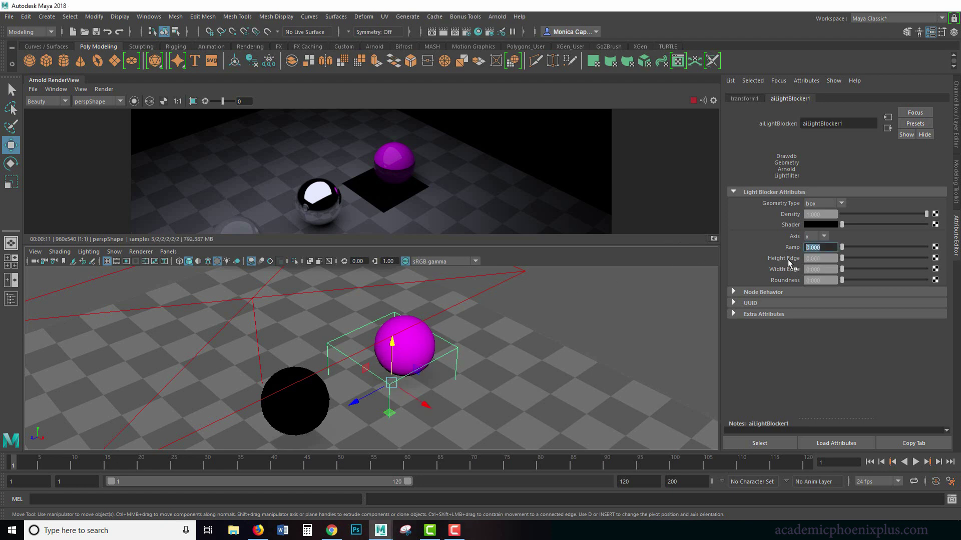
{"action": "left_click", "coordinate": [803, 259]}
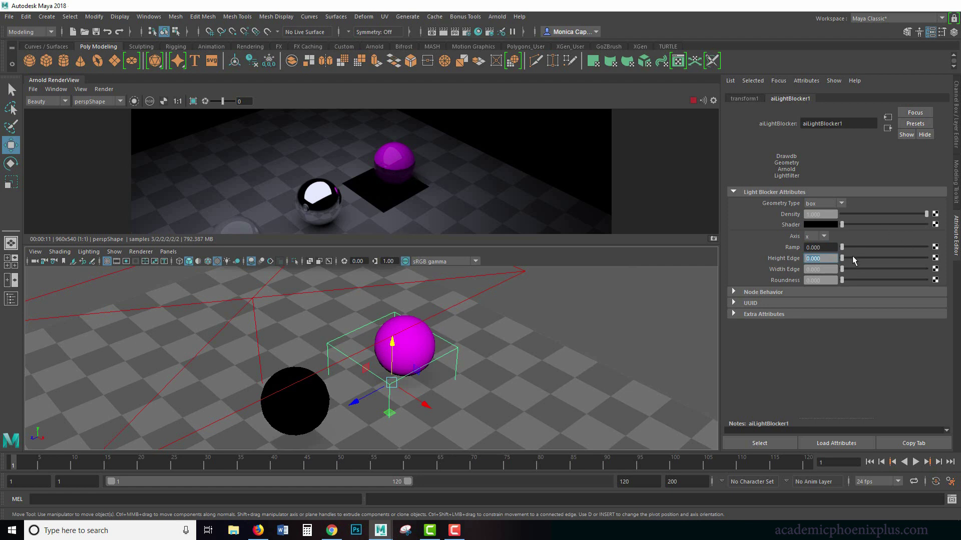
{"action": "left_click_drag", "start_coordinate": [854, 258], "coordinate": [876, 260]}
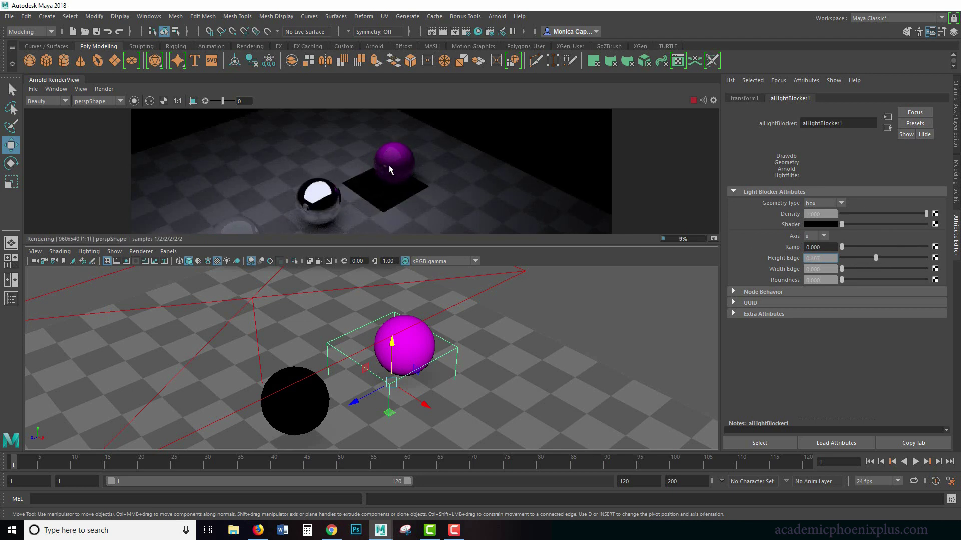
{"action": "key", "text": "ctrl+z"}
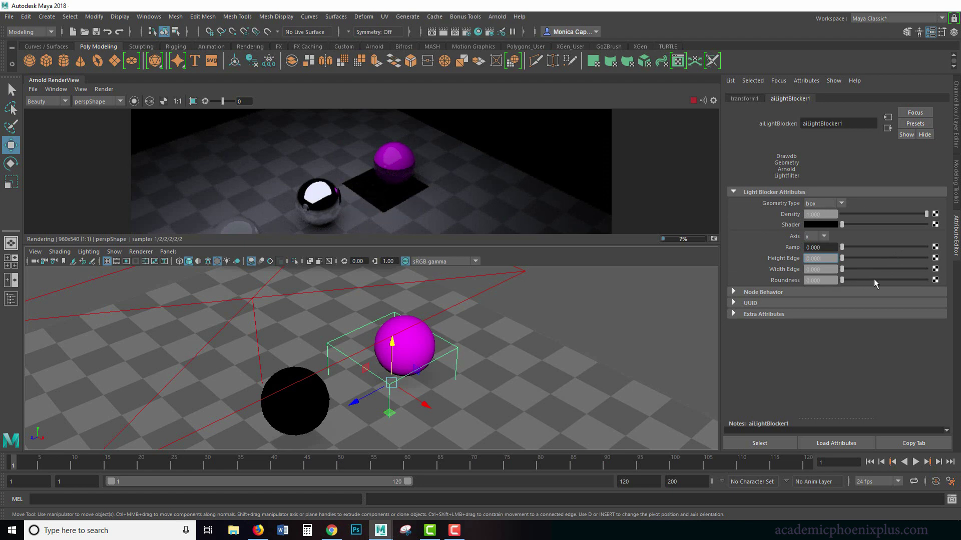
{"action": "key", "text": "ctrl+z"}
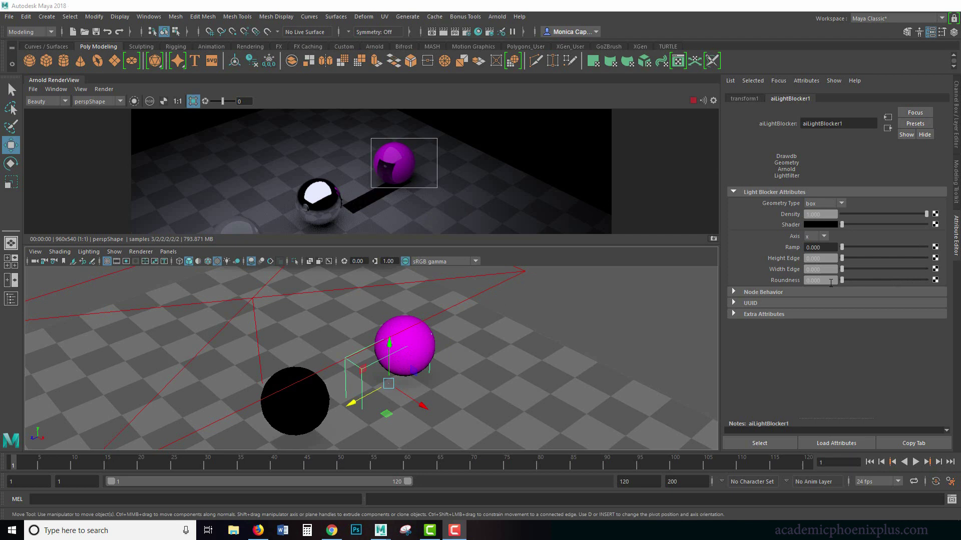
- Switch the blocker's Geometry Type to plane, move it, and test Roundness
{"action": "left_click", "coordinate": [836, 204]}
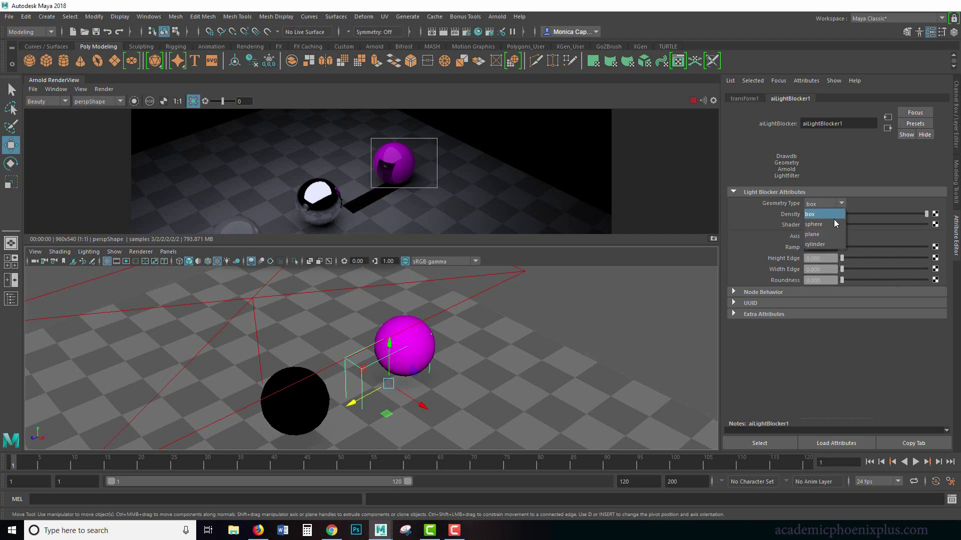
{"action": "left_click", "coordinate": [826, 234]}
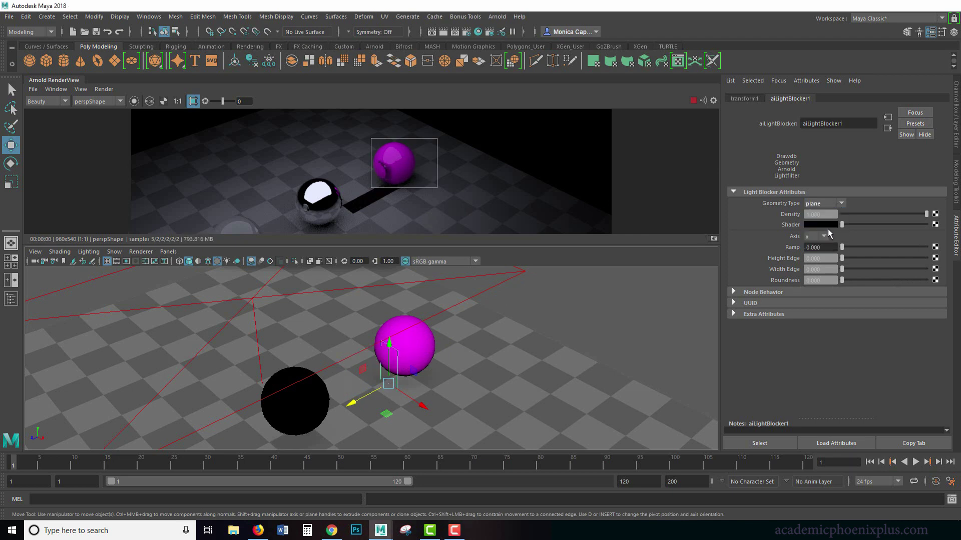
{"action": "mouse_move", "coordinate": [352, 403]}
{"action": "left_mouse_down"}
{"action": "mouse_move", "coordinate": [370, 393]}
{"action": "mouse_move", "coordinate": [349, 400]}
{"action": "left_mouse_up"}
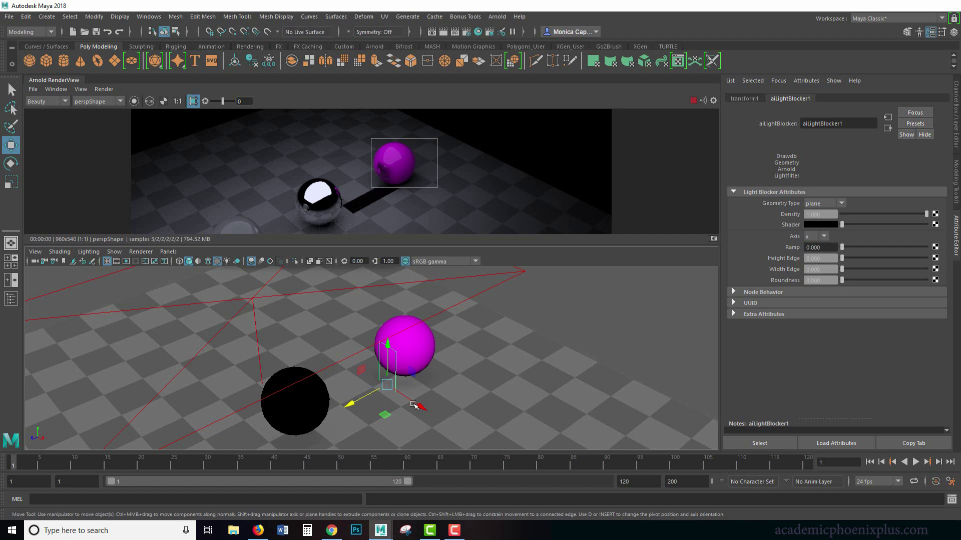
{"action": "left_click_drag", "start_coordinate": [855, 281], "coordinate": [926, 281]}
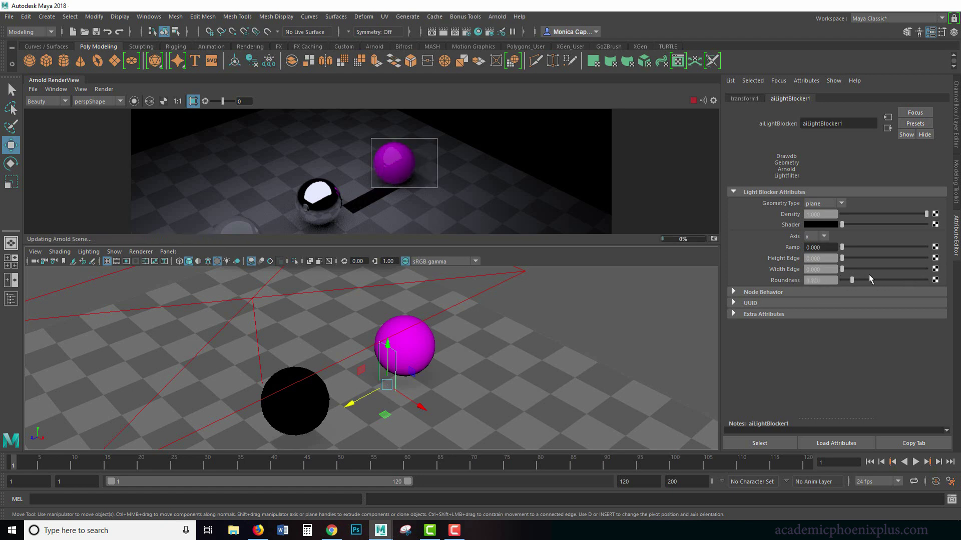
{"action": "mouse_move", "coordinate": [851, 280]}
{"action": "left_mouse_down"}
{"action": "mouse_move", "coordinate": [843, 280]}
{"action": "mouse_move", "coordinate": [852, 280]}
{"action": "left_mouse_up"}
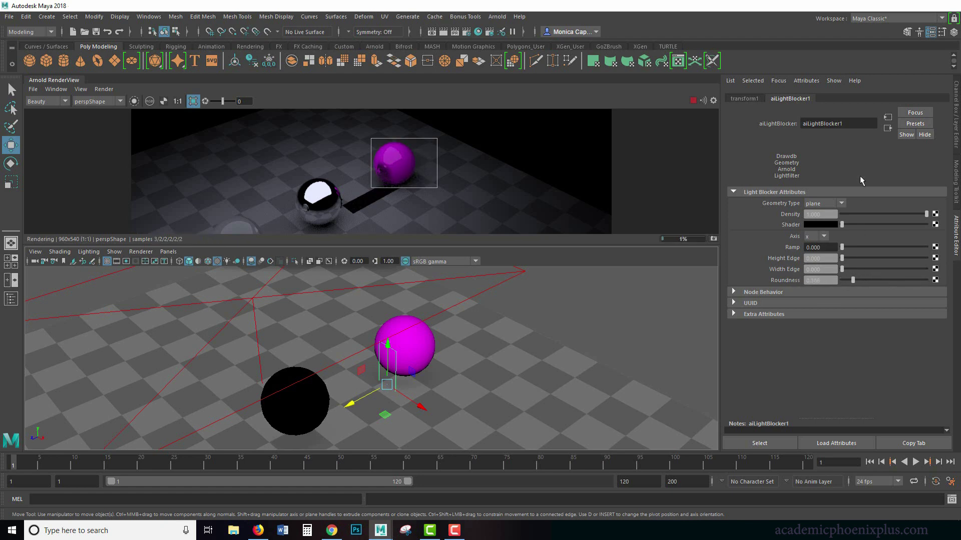
- Set Geometry Type back to box and raise Roundness slightly
{"action": "left_click", "coordinate": [829, 206]}
{"action": "left_click", "coordinate": [821, 215]}
{"action": "left_click_drag", "start_coordinate": [856, 279], "coordinate": [866, 259]}
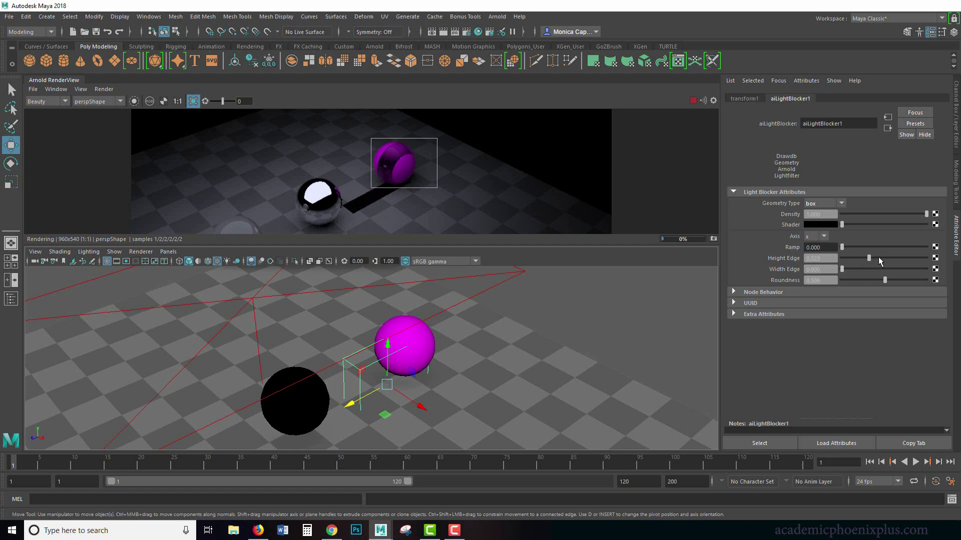
- Try softer Height and Width Edges, undo, and turn off Render Region
{"action": "left_click_drag", "start_coordinate": [861, 258], "coordinate": [873, 269]}
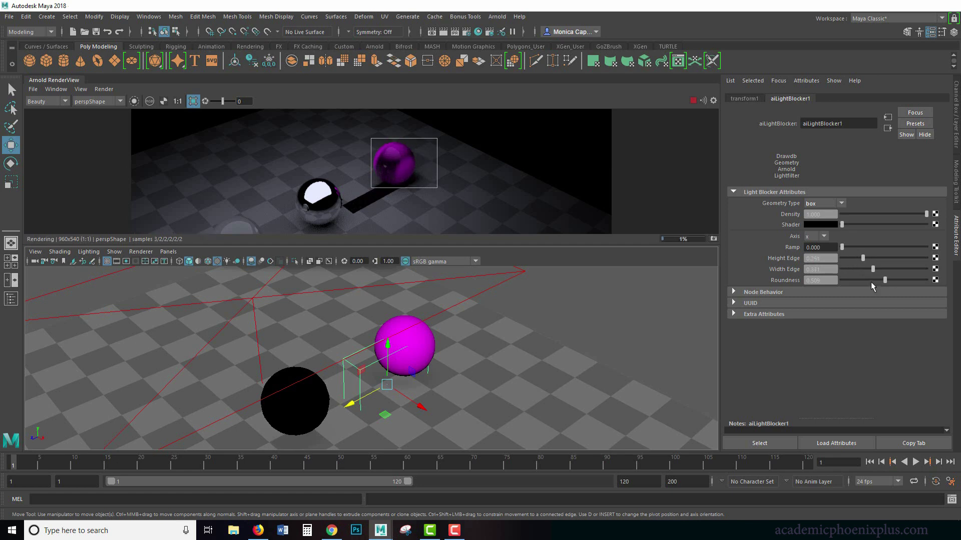
{"action": "key", "text": "ctrl+z"}
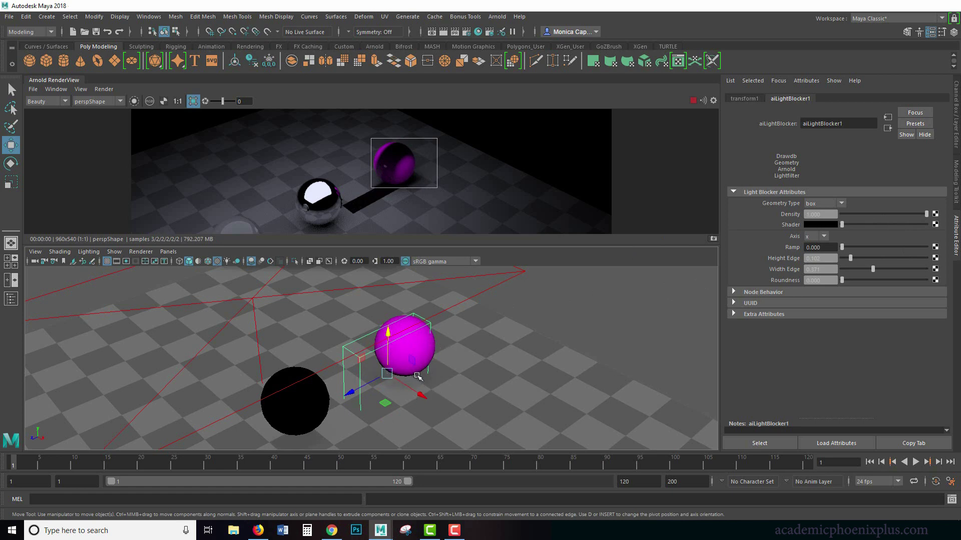
{"action": "left_click", "coordinate": [193, 101]}
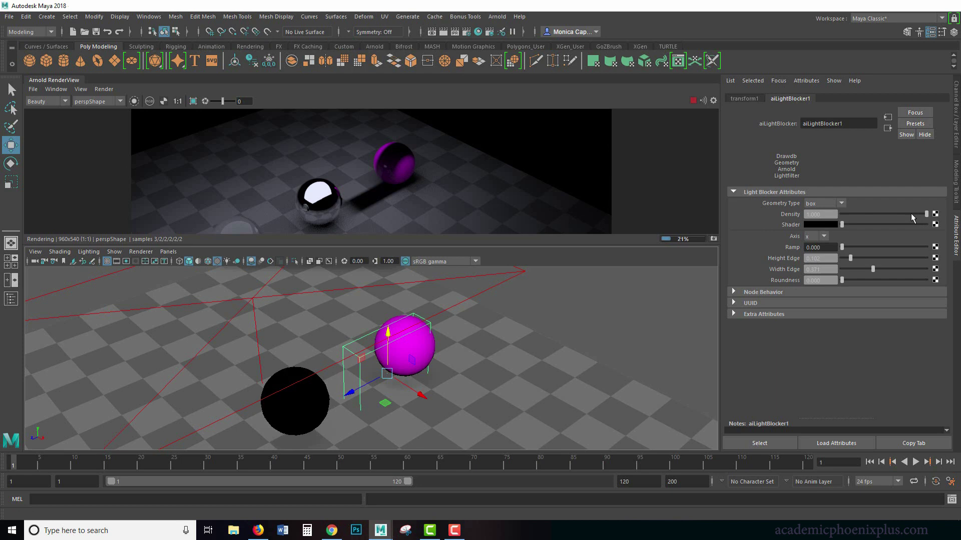
- Test a lower Density, restore it to 1, and scale the blocker over the magenta sphere
{"action": "mouse_move", "coordinate": [910, 214]}
{"action": "left_mouse_down"}
{"action": "mouse_move", "coordinate": [878, 215]}
{"action": "mouse_move", "coordinate": [927, 215]}
{"action": "left_mouse_up"}
{"action": "left_click_drag", "start_coordinate": [859, 214], "coordinate": [926, 214]}
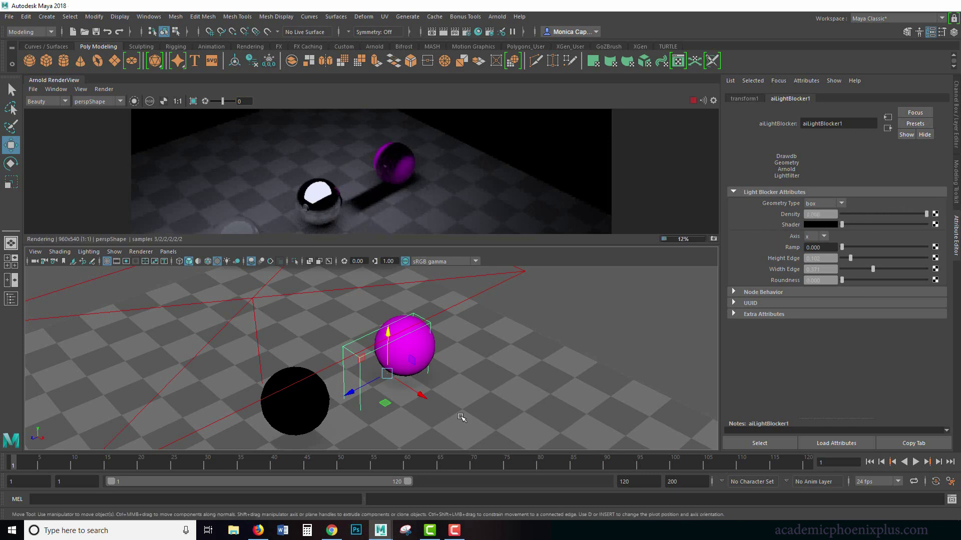
{"action": "key", "text": "r"}
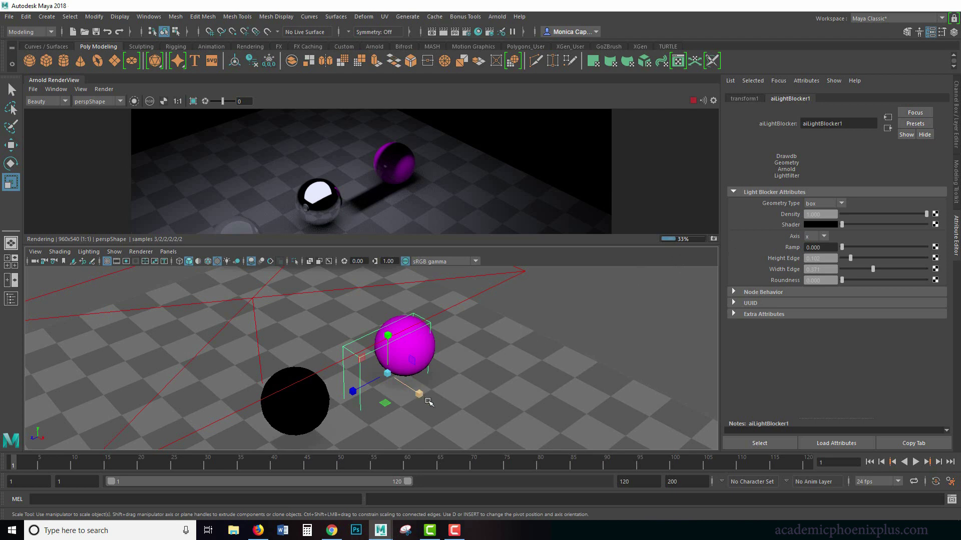
{"action": "left_click_drag", "start_coordinate": [428, 400], "coordinate": [495, 455]}
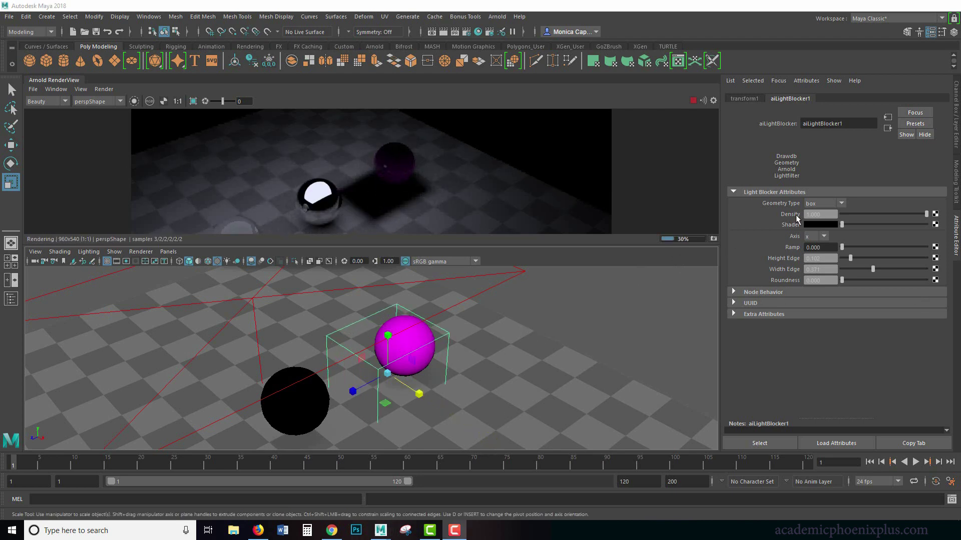
- Drive the blocker shader with a file texture loading Desktop tree-mask.png, then reselect the blocker
{"action": "left_click", "coordinate": [935, 225]}
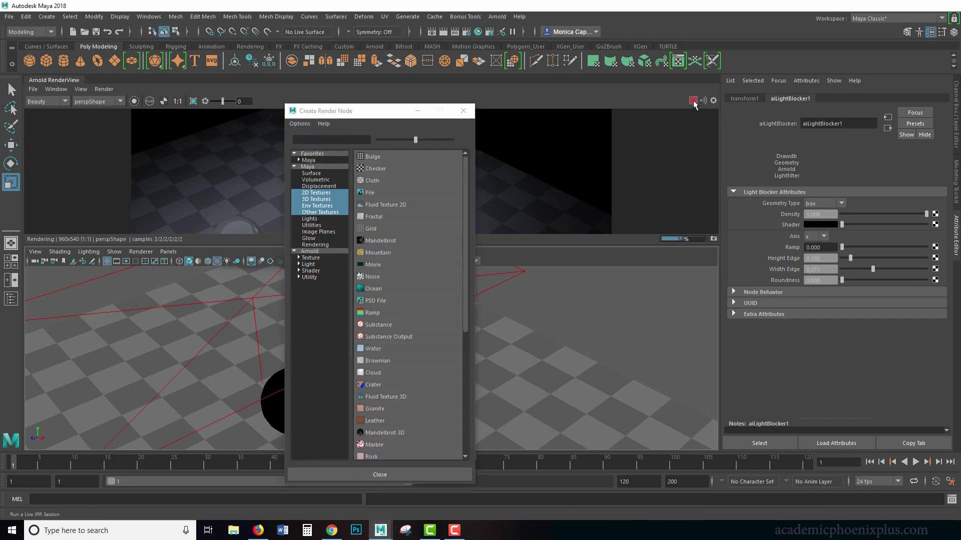
{"action": "left_click", "coordinate": [693, 101]}
{"action": "left_click", "coordinate": [370, 193]}
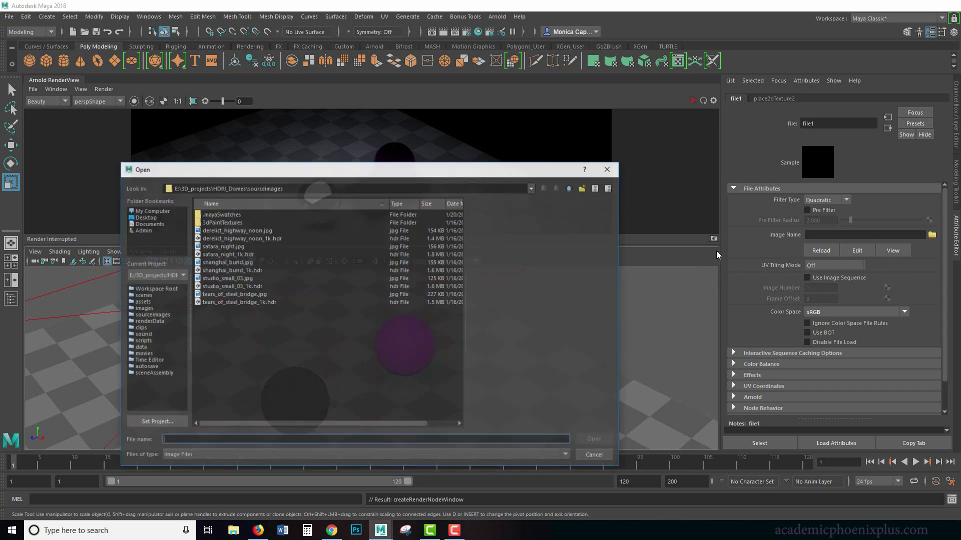
{"action": "left_click", "coordinate": [141, 218]}
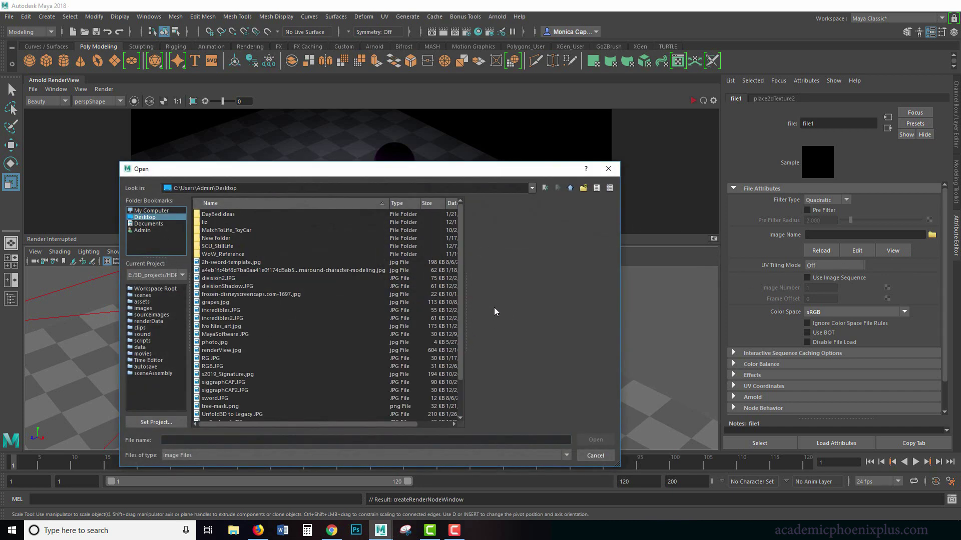
{"action": "scroll", "coordinate": [461, 310], "scroll_direction": "down", "scroll_amount": 2}
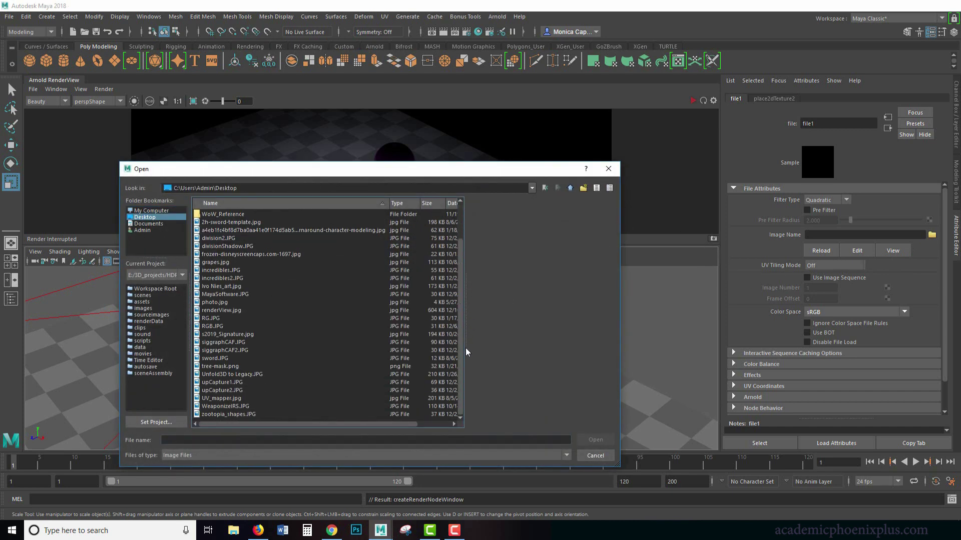
{"action": "left_click", "coordinate": [390, 366]}
{"action": "left_click", "coordinate": [598, 440]}
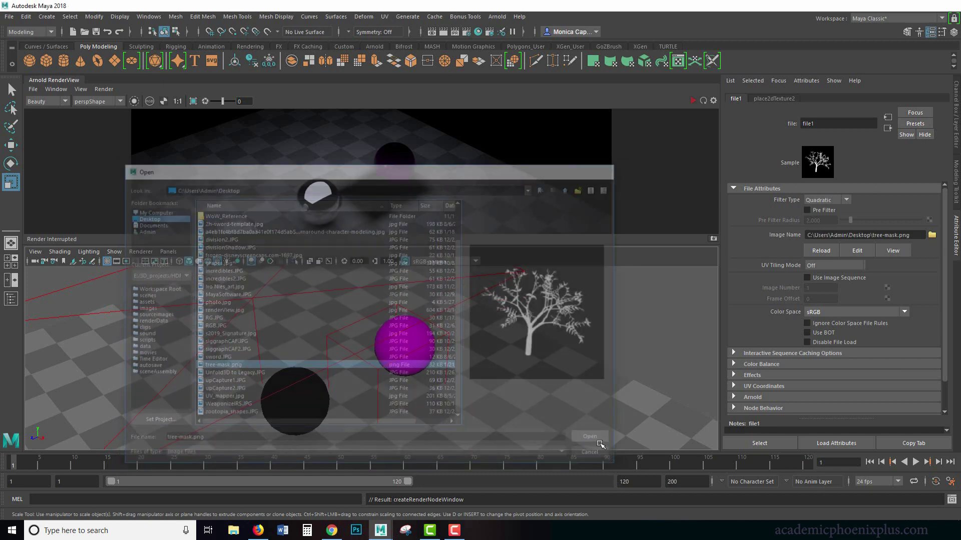
{"action": "left_click", "coordinate": [447, 350]}
{"action": "key", "text": "w"}
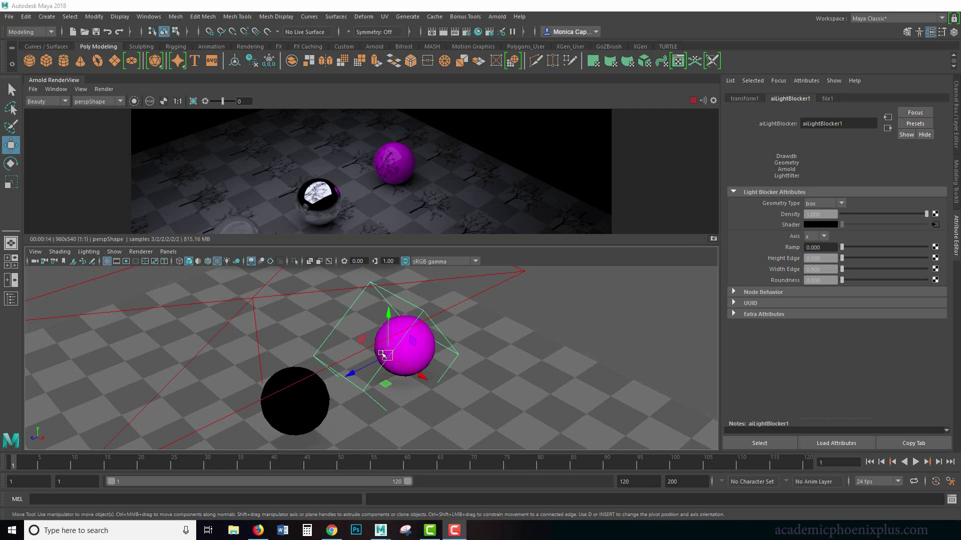
- Tilt the light blocker box about its X axis, then re-render and lower its density so tree shadows fade
{"action": "left_click", "coordinate": [693, 100]}
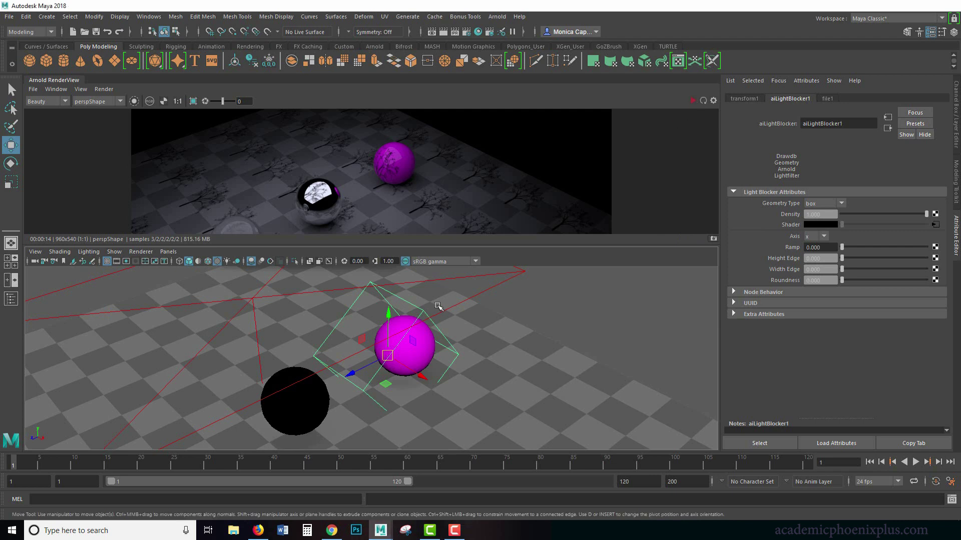
{"action": "key", "text": "e"}
{"action": "left_click_drag", "start_coordinate": [373, 373], "coordinate": [521, 382]}
{"action": "key", "text": "r"}
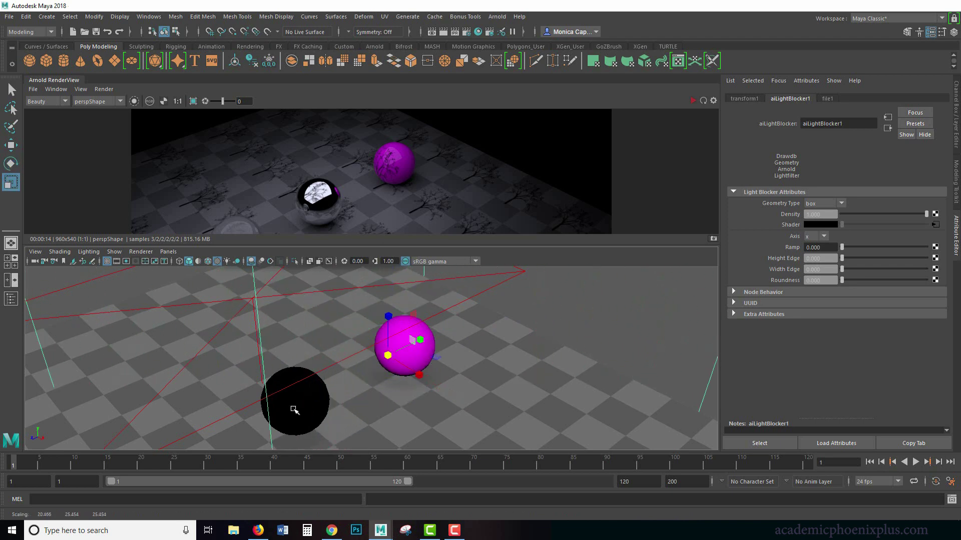
{"action": "left_click", "coordinate": [692, 101]}
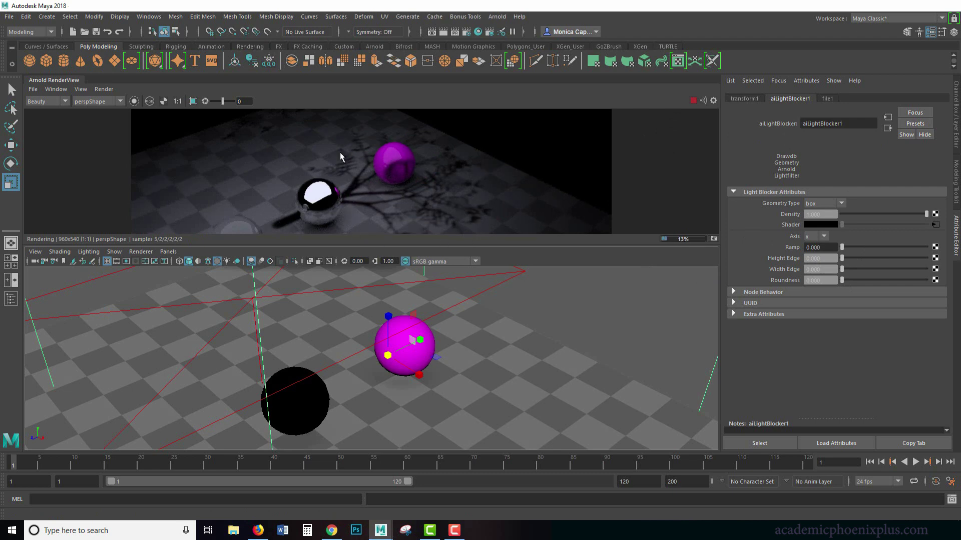
{"action": "left_click_drag", "start_coordinate": [910, 213], "coordinate": [895, 214]}
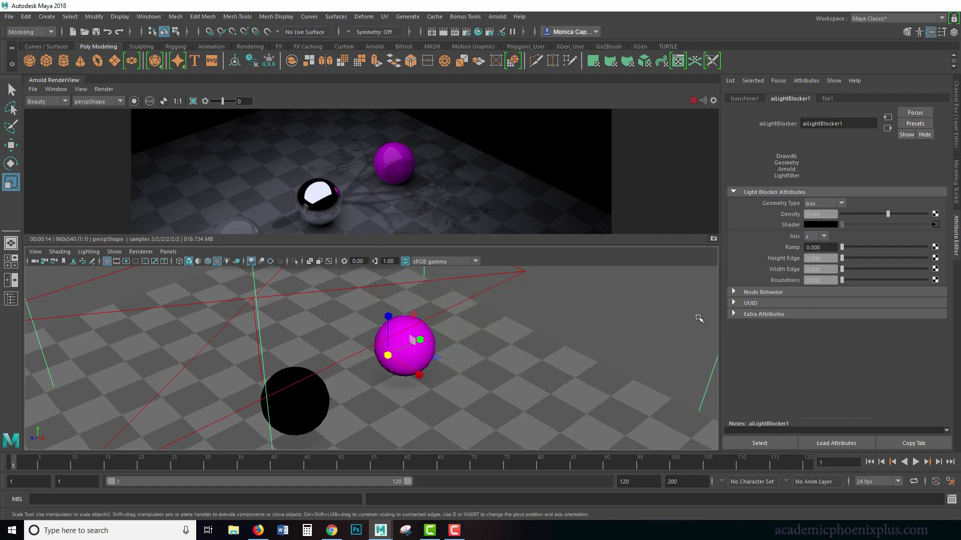
- Reselect the light blocker box and scale it up much larger
{"action": "left_click", "coordinate": [483, 343]}
{"action": "left_click", "coordinate": [85, 284]}
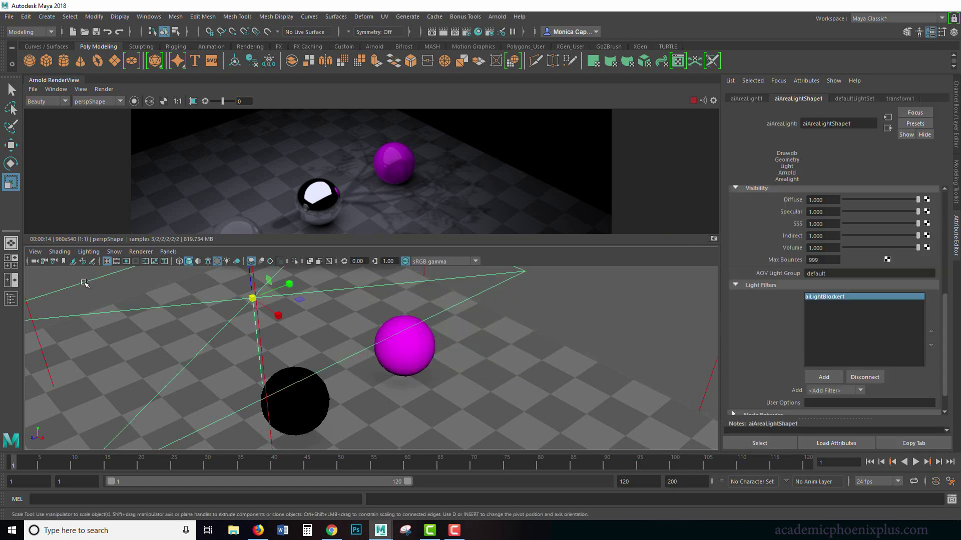
{"action": "left_click", "coordinate": [46, 357]}
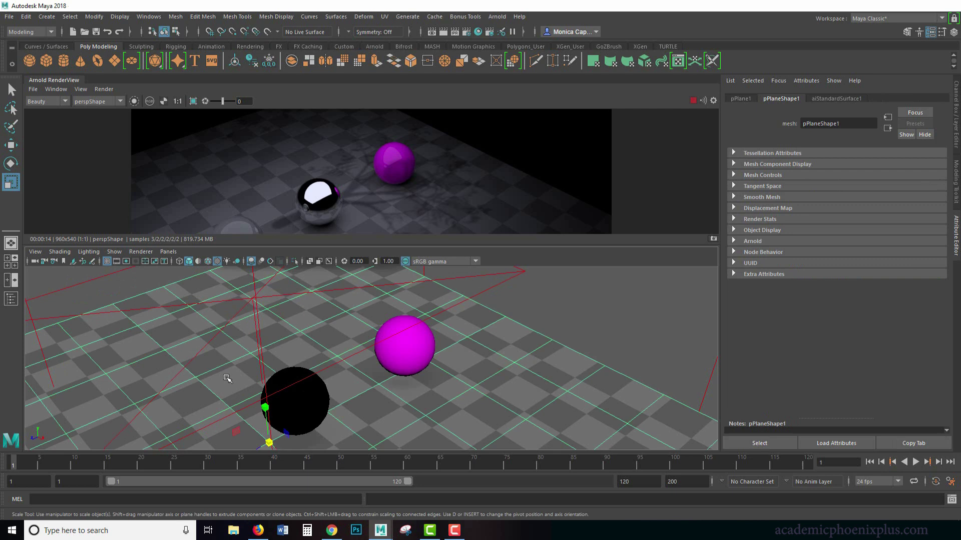
{"action": "left_click", "coordinate": [33, 328]}
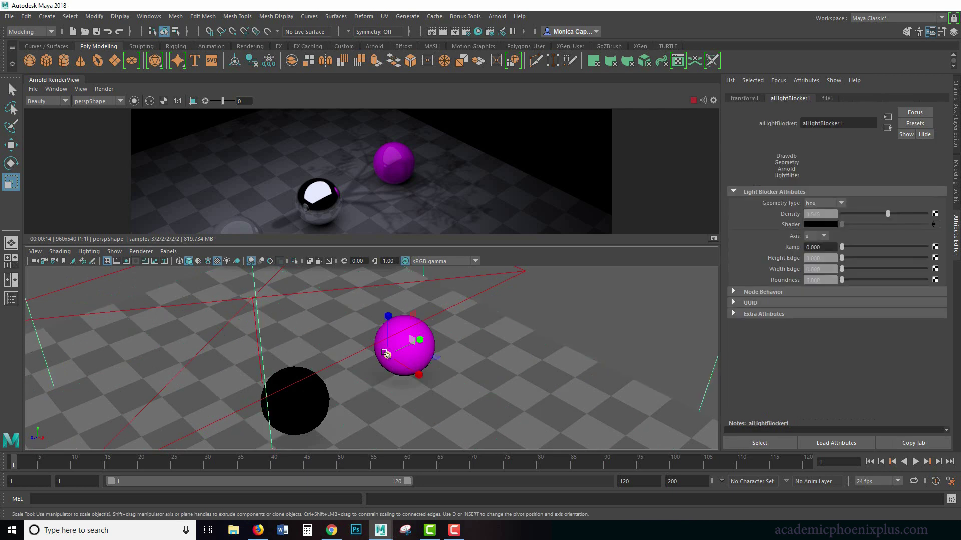
{"action": "left_click_drag", "start_coordinate": [388, 361], "coordinate": [45, 304]}
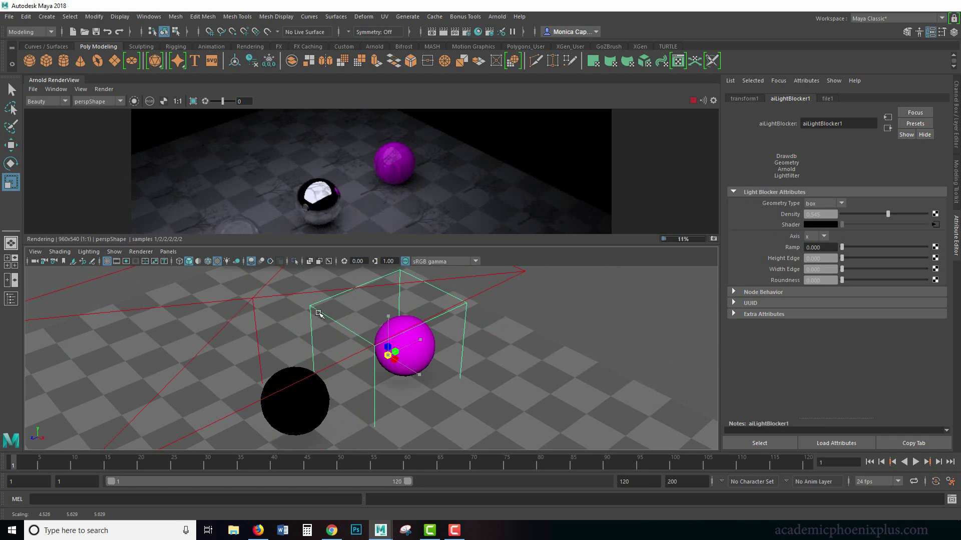
{"action": "middle_click_drag", "start_coordinate": [326, 316], "coordinate": [375, 321]}
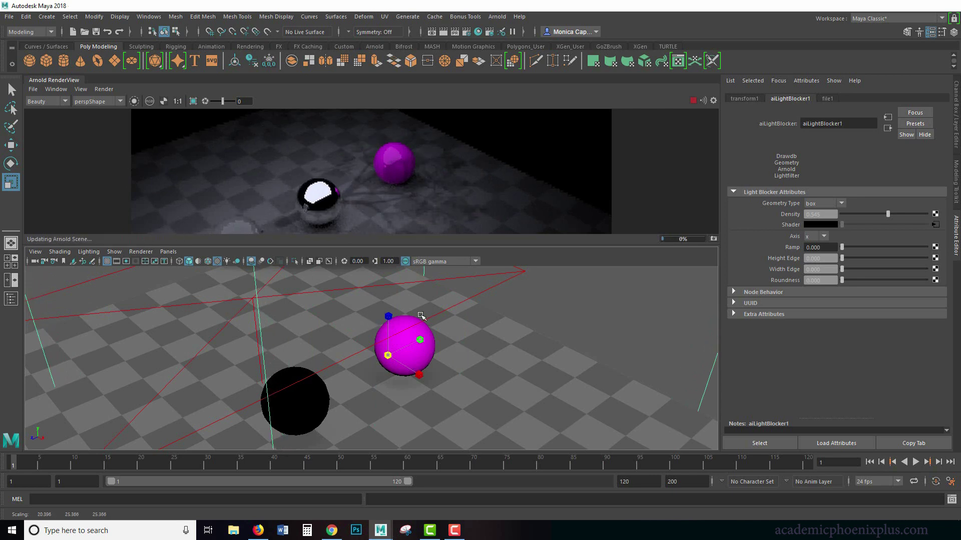
- Set blocker Density to 0.725, stop the IPR, and select the area light to view its filters
{"action": "left_click", "coordinate": [902, 217]}
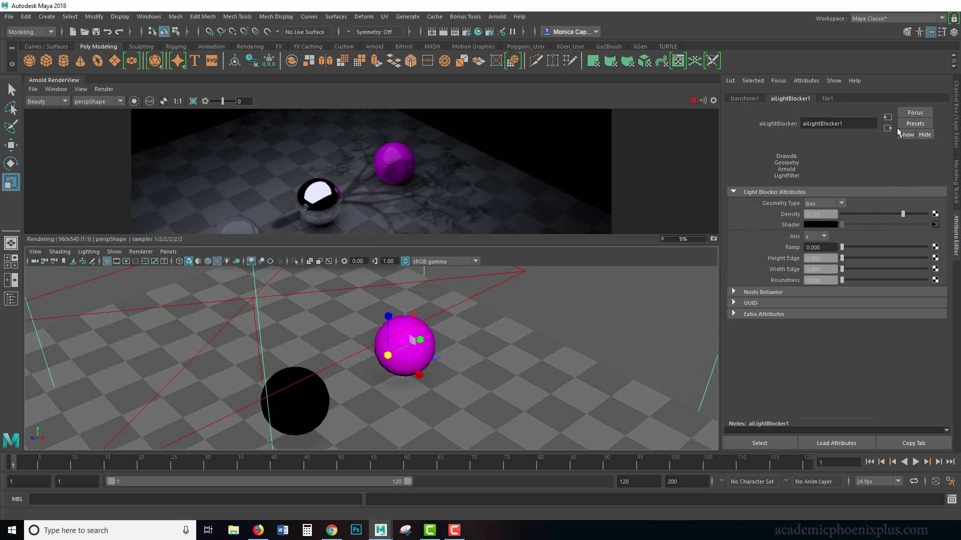
{"action": "left_click", "coordinate": [692, 100]}
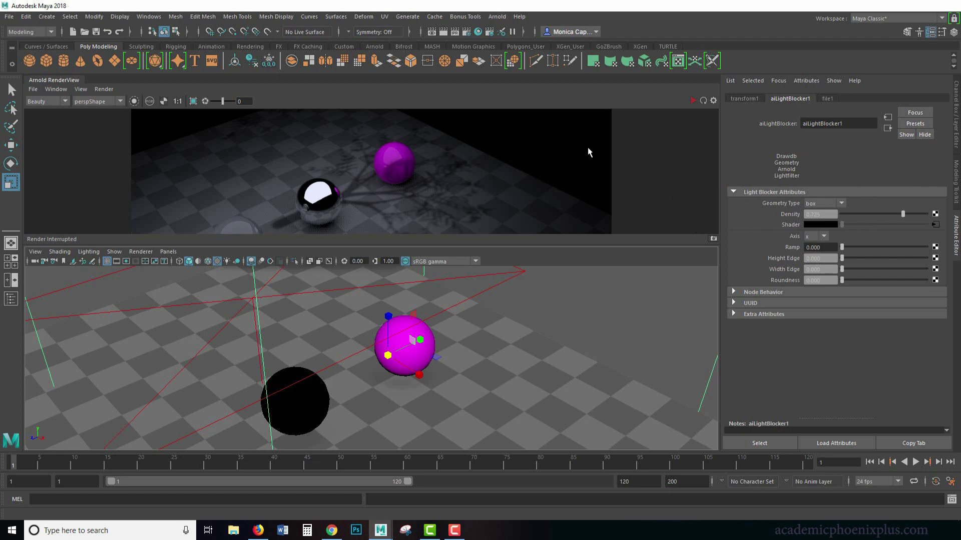
{"action": "left_click", "coordinate": [889, 127]}
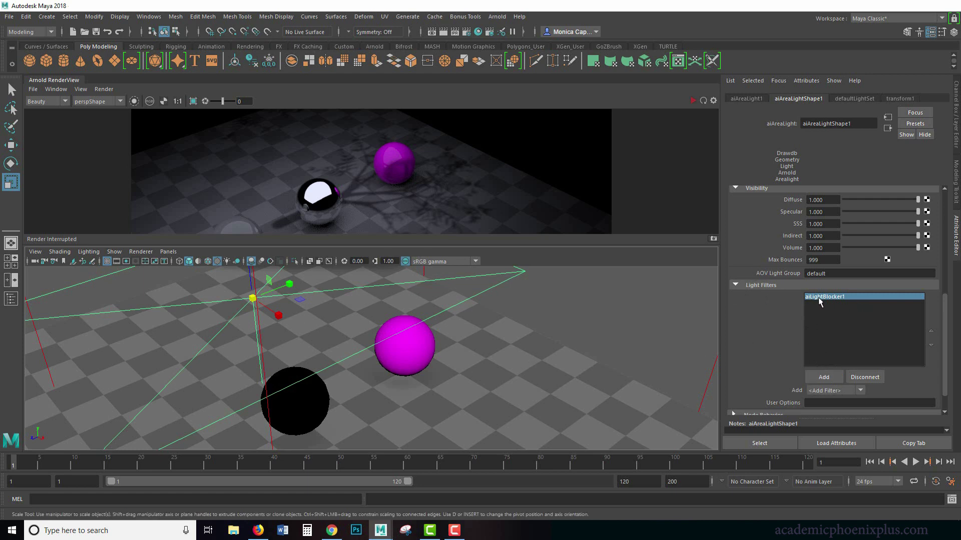
- Disconnect aiLightBlocker1 from aiAreaLightShape1's Light Filters list
{"action": "left_click", "coordinate": [863, 379]}
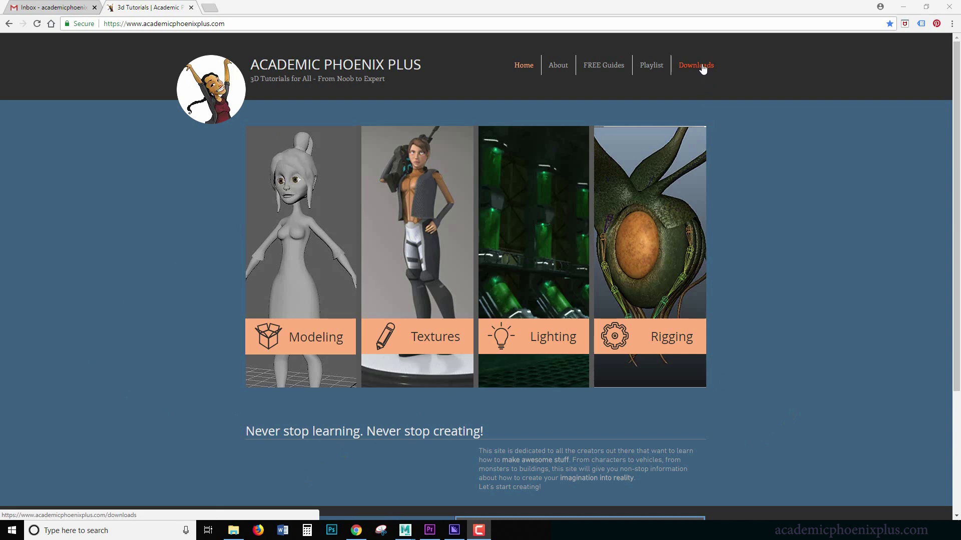
- In Chrome, go to the Academic Phoenix Plus Downloads page and scroll down the list
{"action": "left_click", "coordinate": [253, 24]}
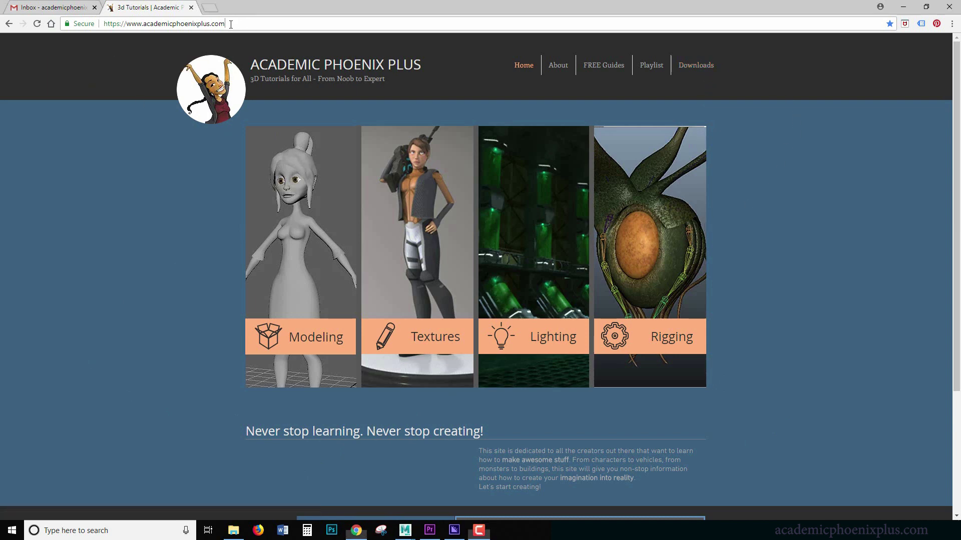
{"action": "left_click", "coordinate": [100, 174]}
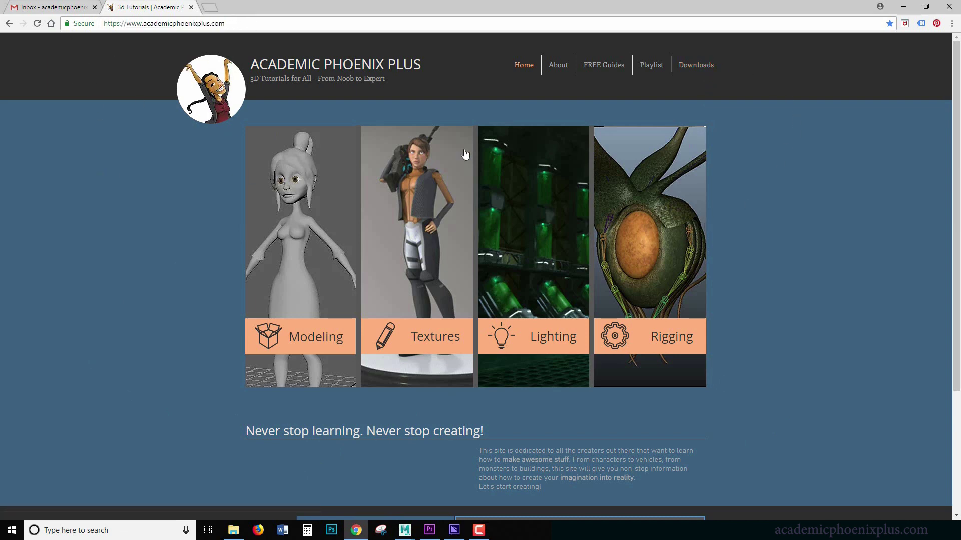
{"action": "left_click", "coordinate": [711, 66]}
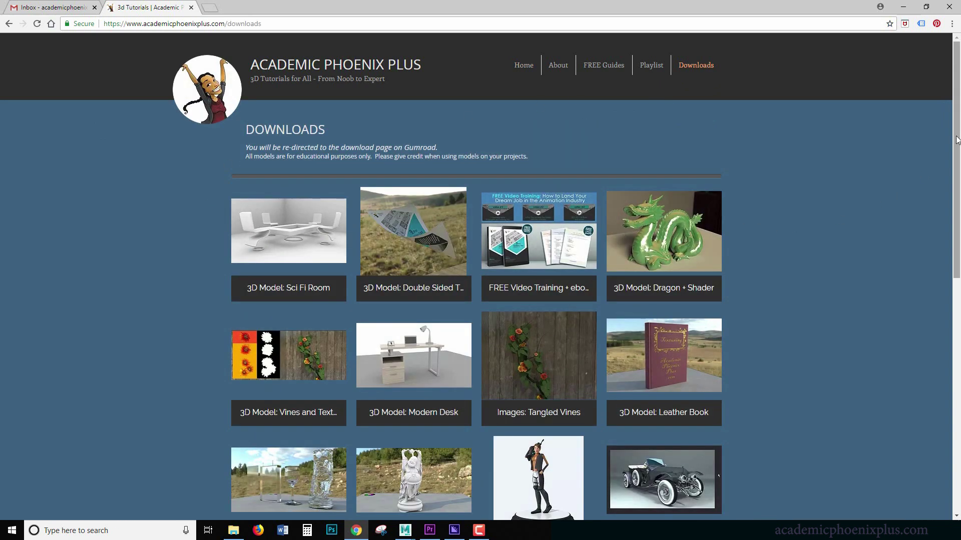
{"action": "left_click_drag", "start_coordinate": [958, 137], "coordinate": [957, 231]}
{"action": "scroll", "coordinate": [957, 231], "scroll_direction": "down", "scroll_amount": 4}
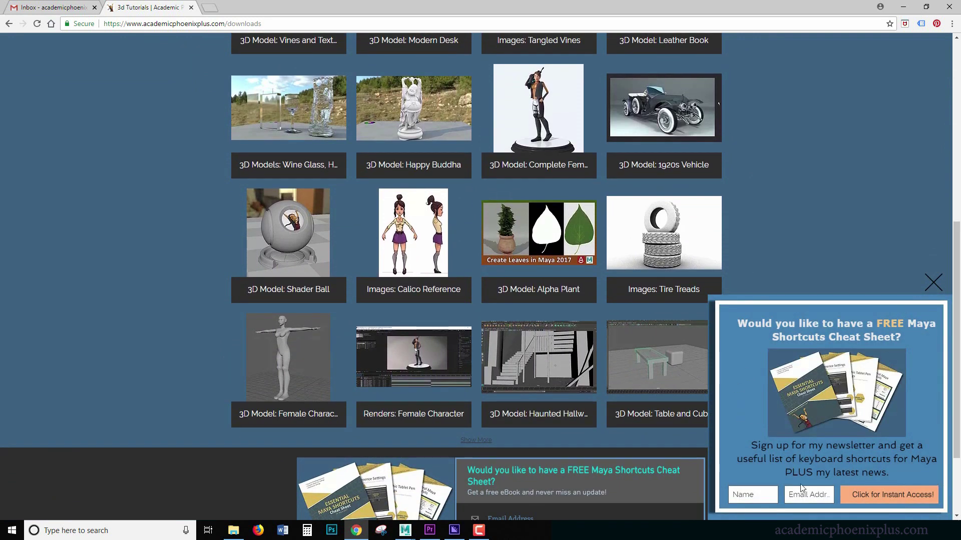
- Dismiss the newsletter popup and load more download items with Show More
{"action": "left_click", "coordinate": [933, 283]}
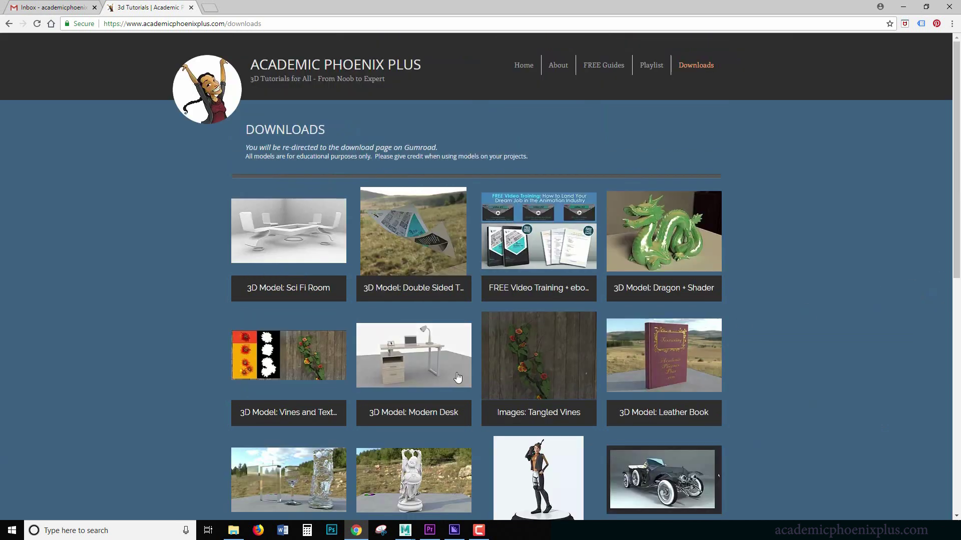
{"action": "left_click_drag", "start_coordinate": [954, 192], "coordinate": [954, 383]}
{"action": "left_click", "coordinate": [482, 424]}
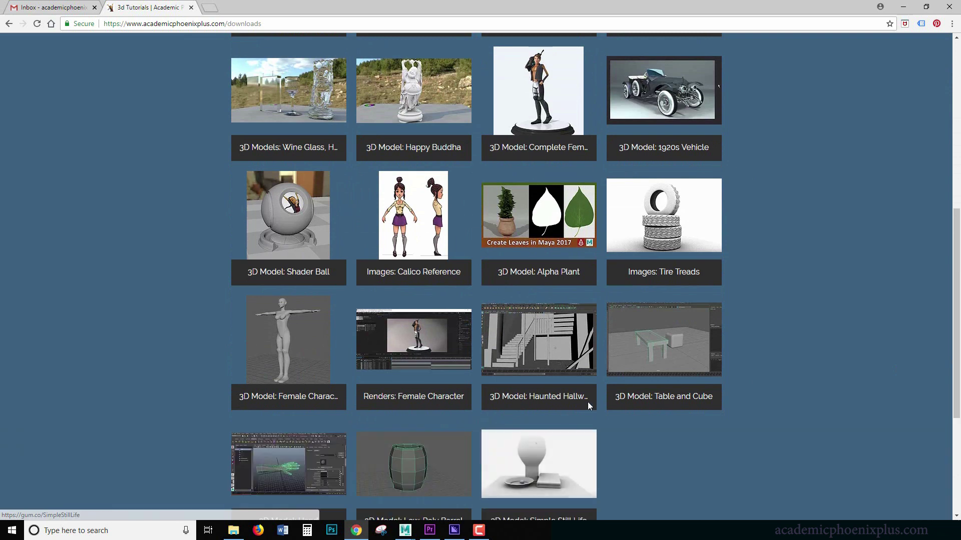
{"action": "left_click_drag", "start_coordinate": [951, 252], "coordinate": [955, 66]}
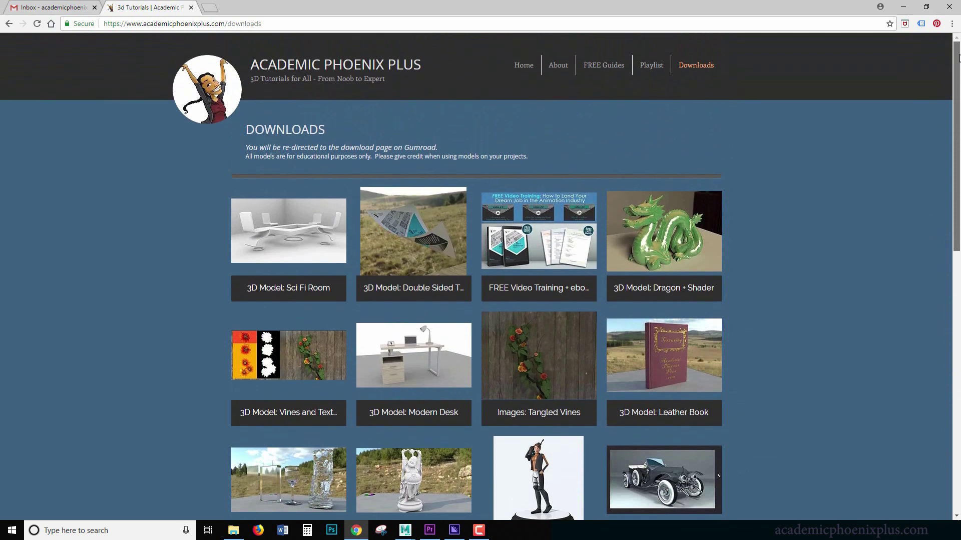